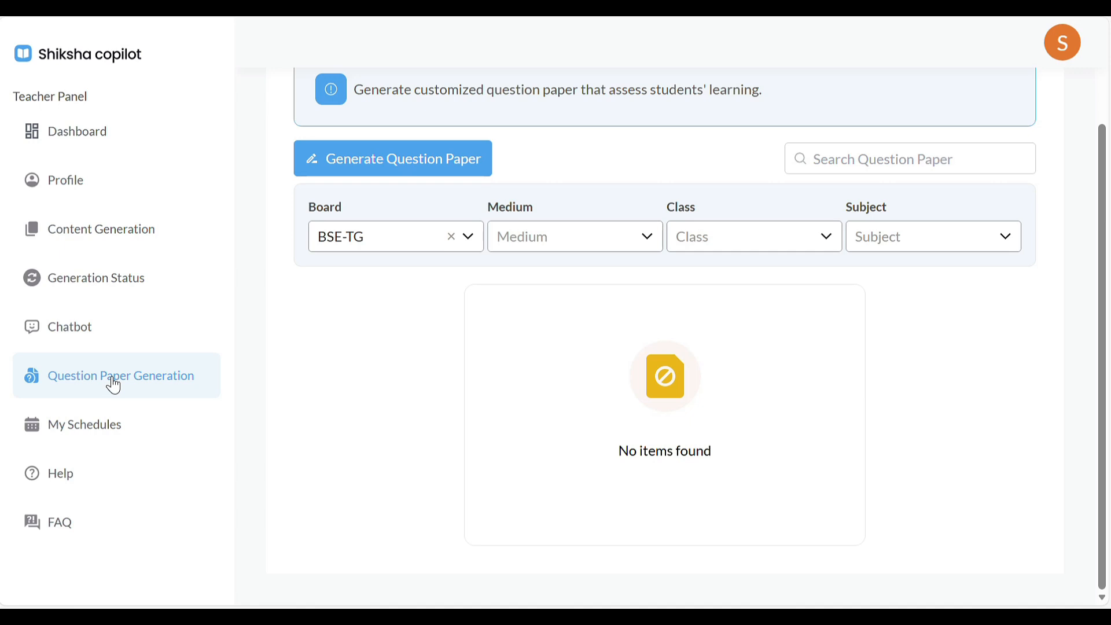
# Start a new question paper and configure it with english as the medium, class 6 and subject Social.
pyautogui.scroll(2, 375, 380)
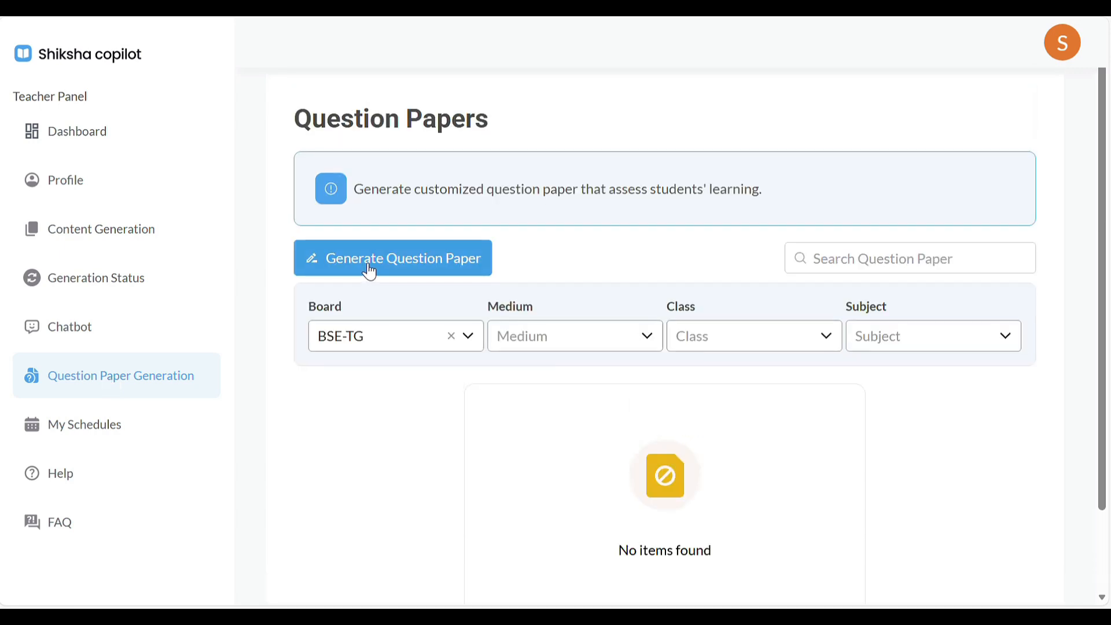
pyautogui.click(369, 266)
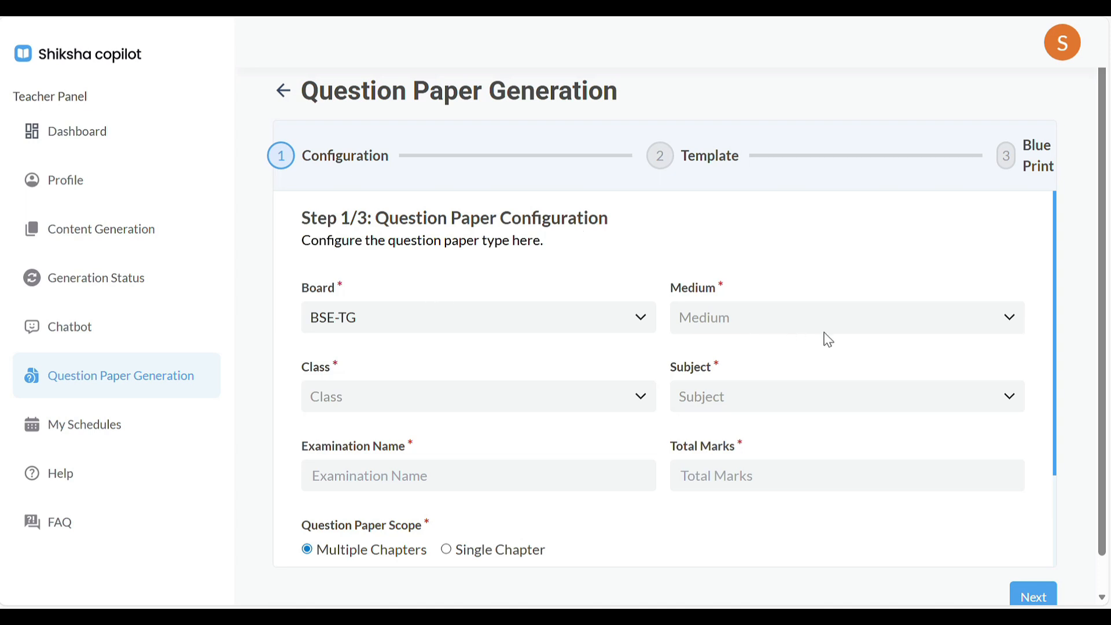
pyautogui.click(1008, 319)
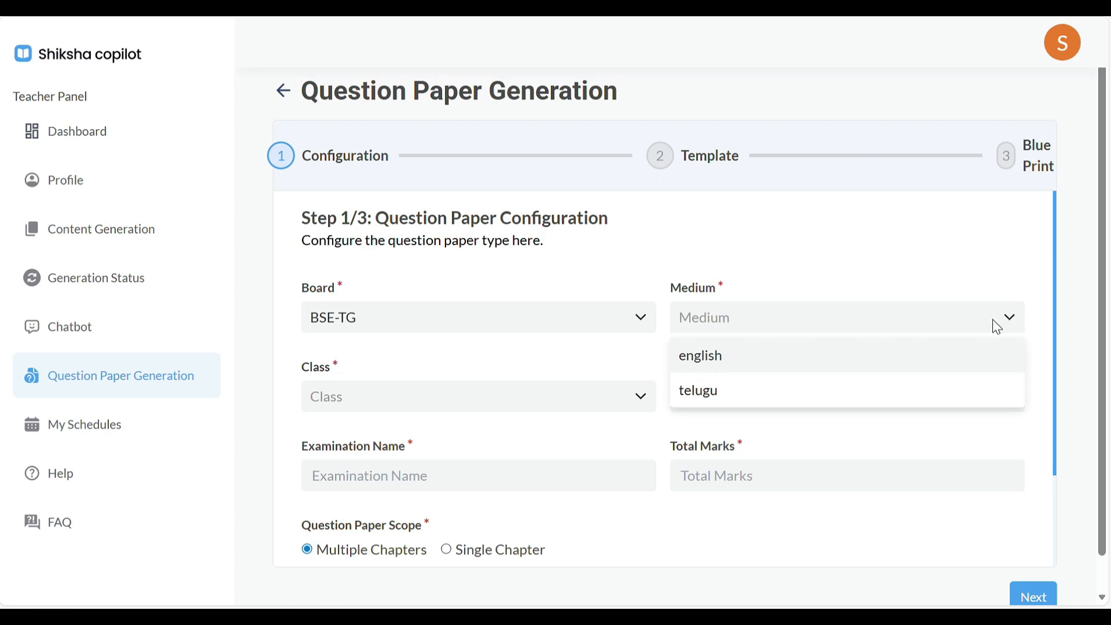
pyautogui.click(840, 363)
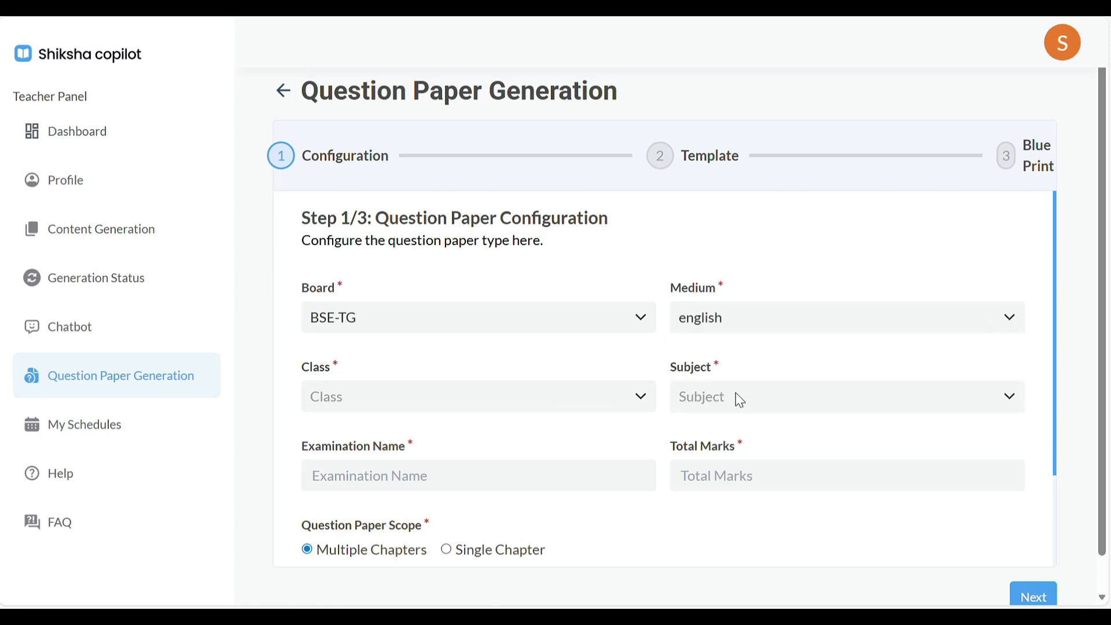
pyautogui.click(640, 397)
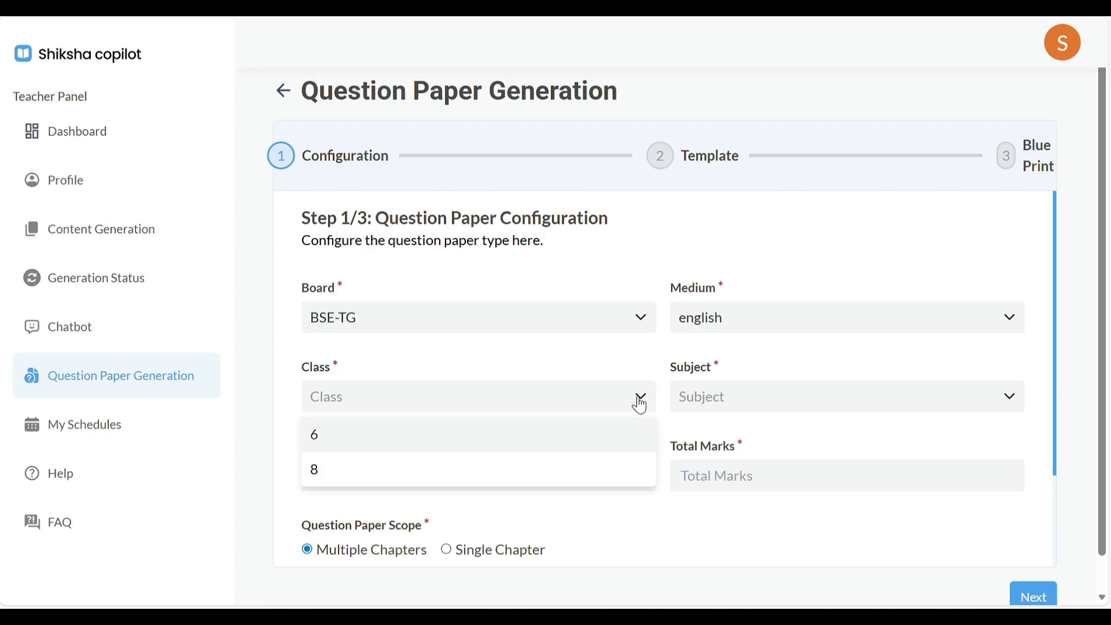
pyautogui.click(548, 444)
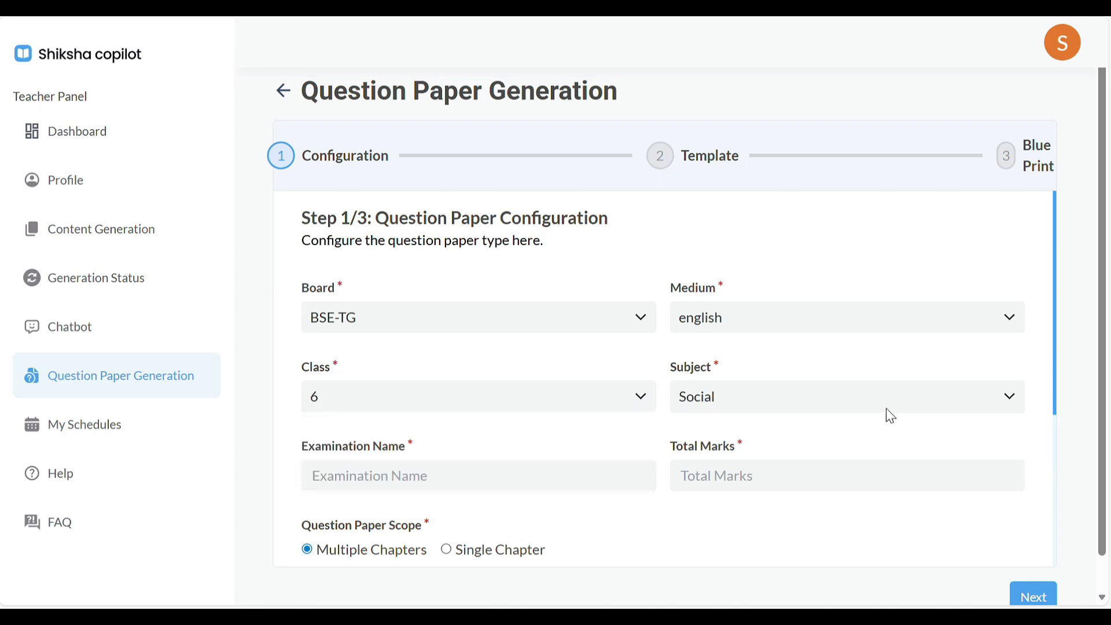
pyautogui.click(1022, 405)
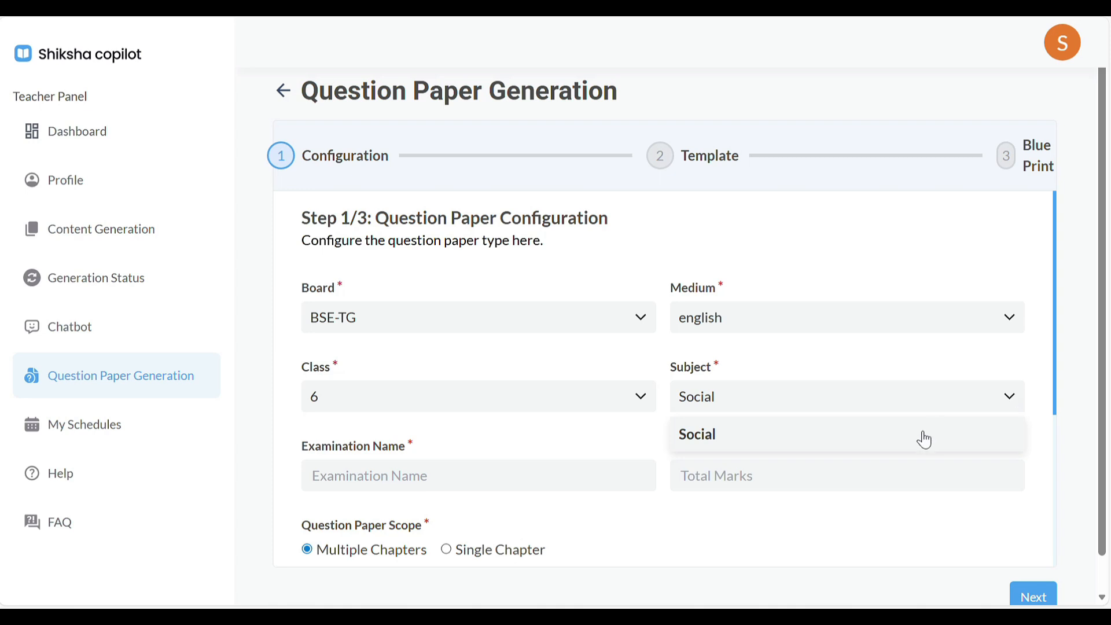
pyautogui.click(543, 438)
# Enter "Slip test" as the examination name and set the total marks to 40.
pyautogui.scroll(-3, 544, 437)
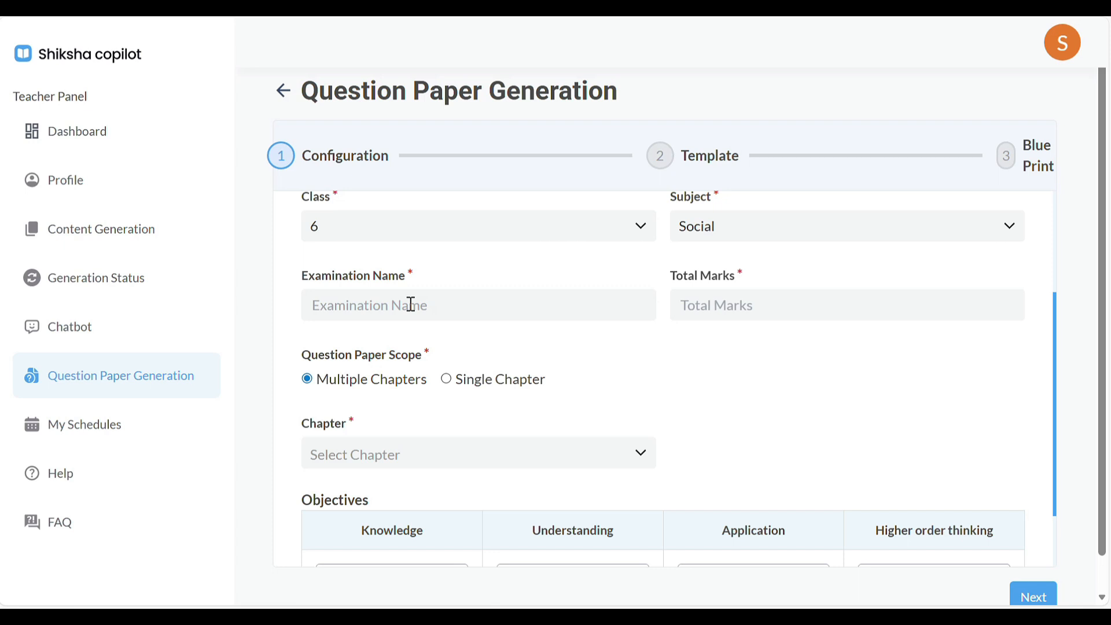
pyautogui.click(410, 304)
pyautogui.write('Slip')
pyautogui.write(' test')
pyautogui.write('40')
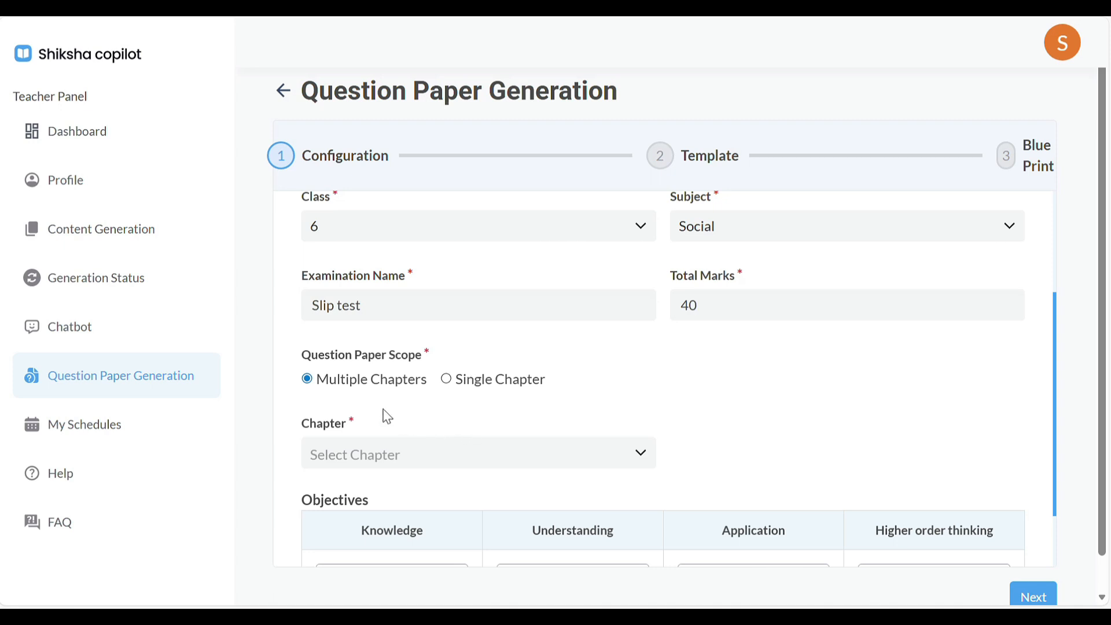
# Set the scope to Multiple Chapters and select Democratic governement, Village Panchayats, and Religion and society in early times.
pyautogui.click(446, 380)
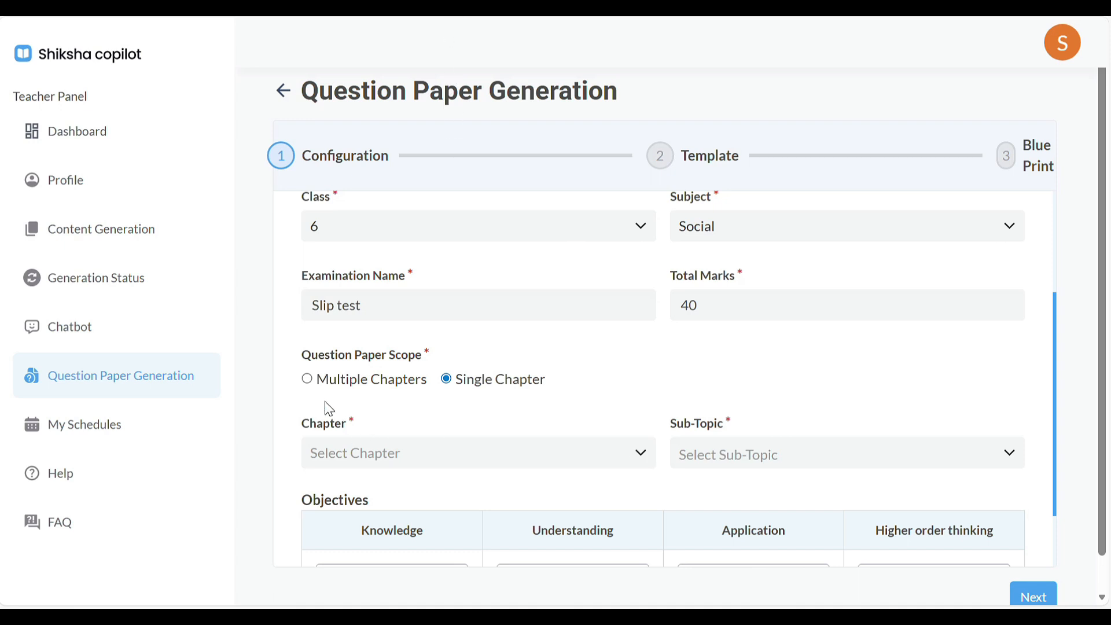
pyautogui.click(307, 379)
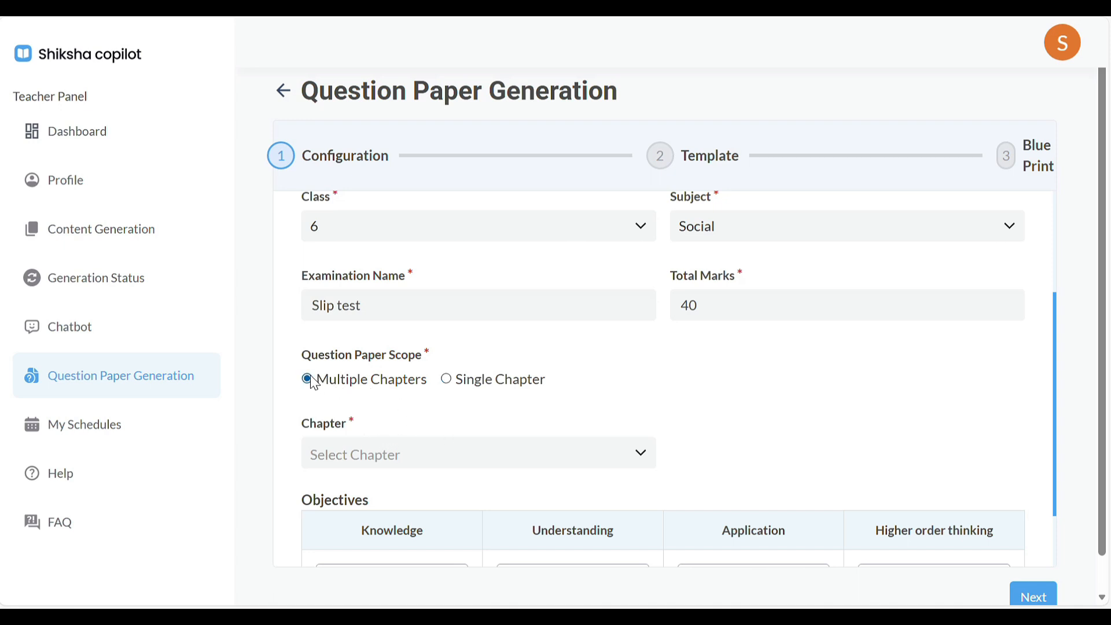
pyautogui.click(637, 462)
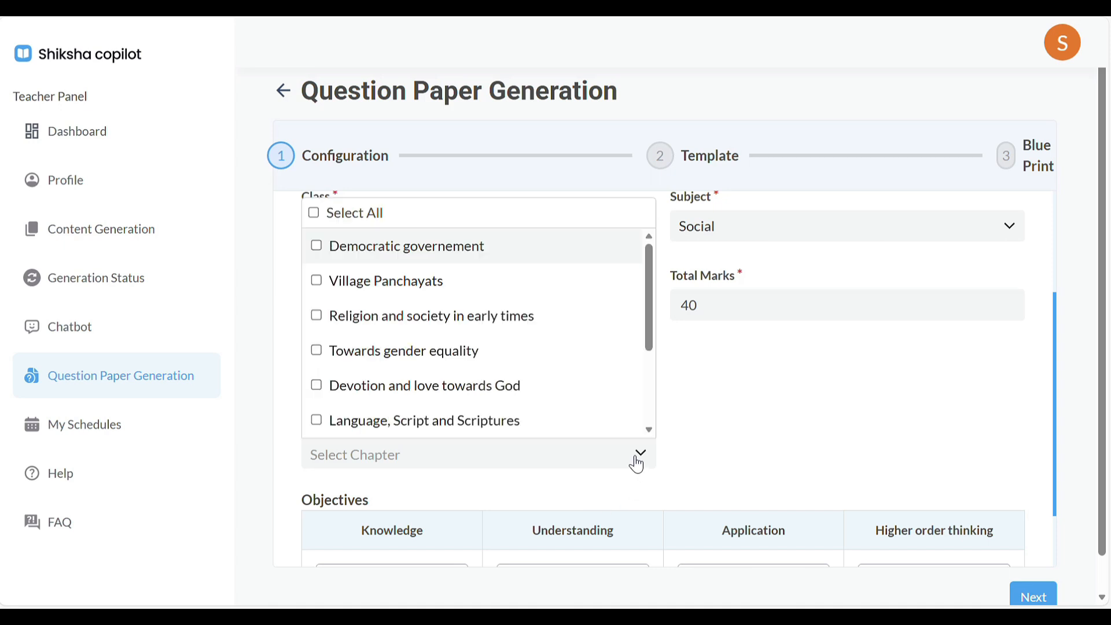
pyautogui.click(419, 255)
pyautogui.click(397, 284)
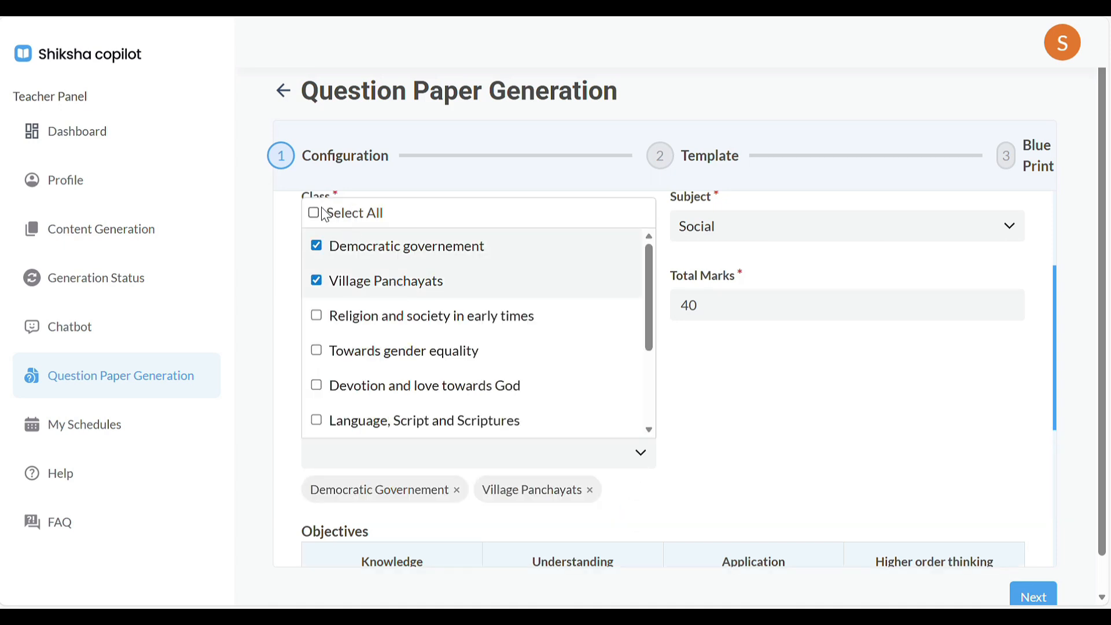
pyautogui.click(318, 316)
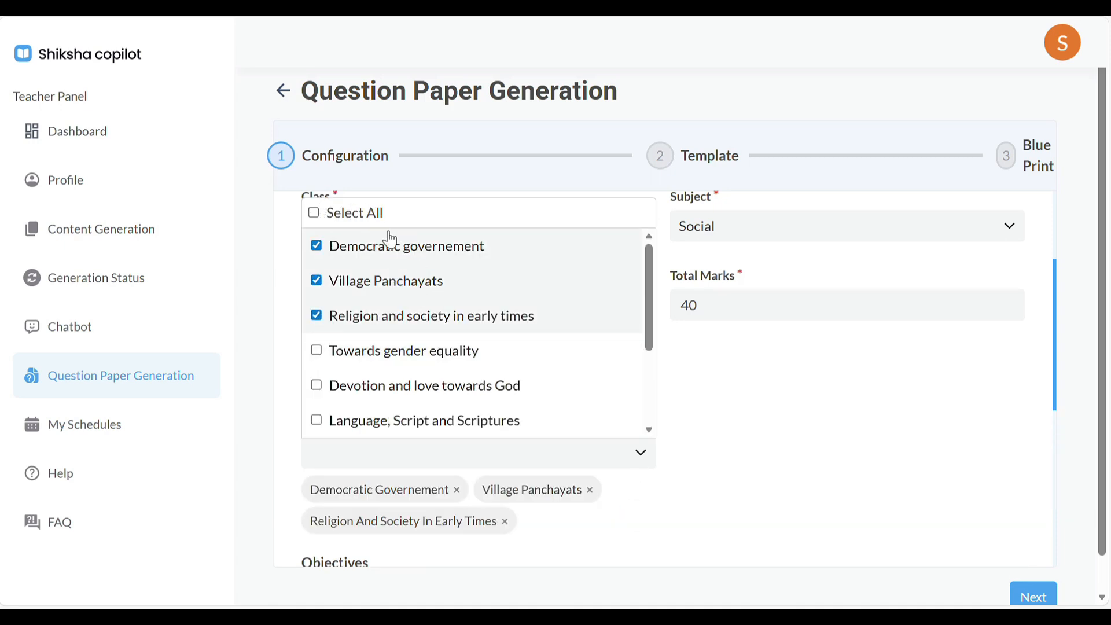
pyautogui.scroll(-4, 508, 358)
pyautogui.scroll(5, 508, 360)
pyautogui.click(291, 279)
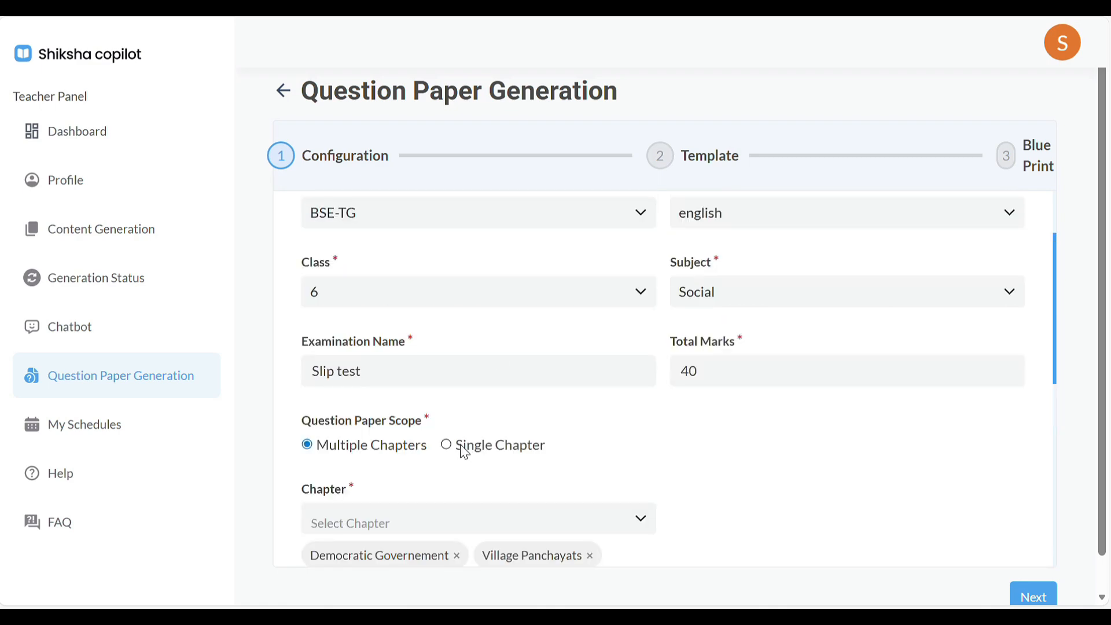
# Try the Single Chapter scope with the Democratic governement chapter and look through its sub-topic options.
pyautogui.click(448, 445)
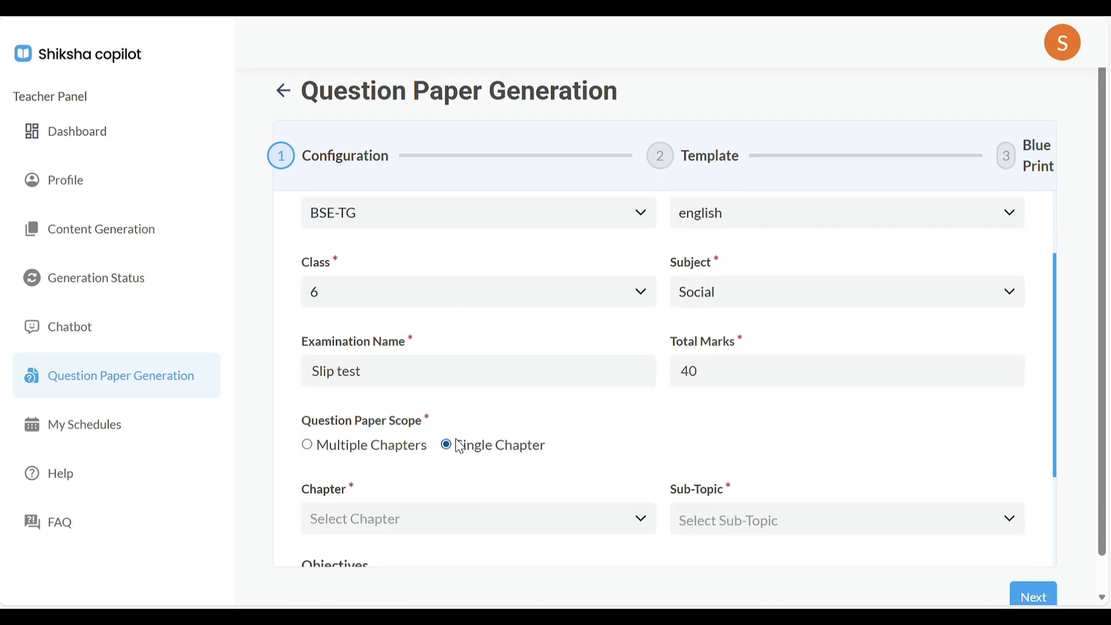
pyautogui.scroll(-3, 812, 447)
pyautogui.click(640, 402)
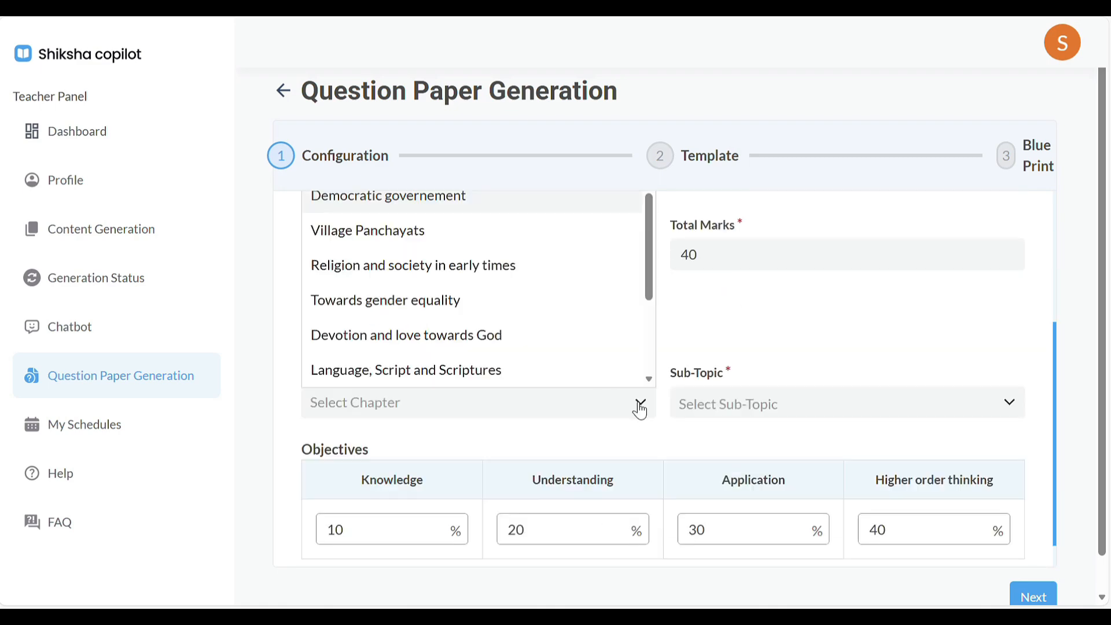
pyautogui.click(476, 207)
pyautogui.click(1010, 403)
pyautogui.scroll(3, 774, 220)
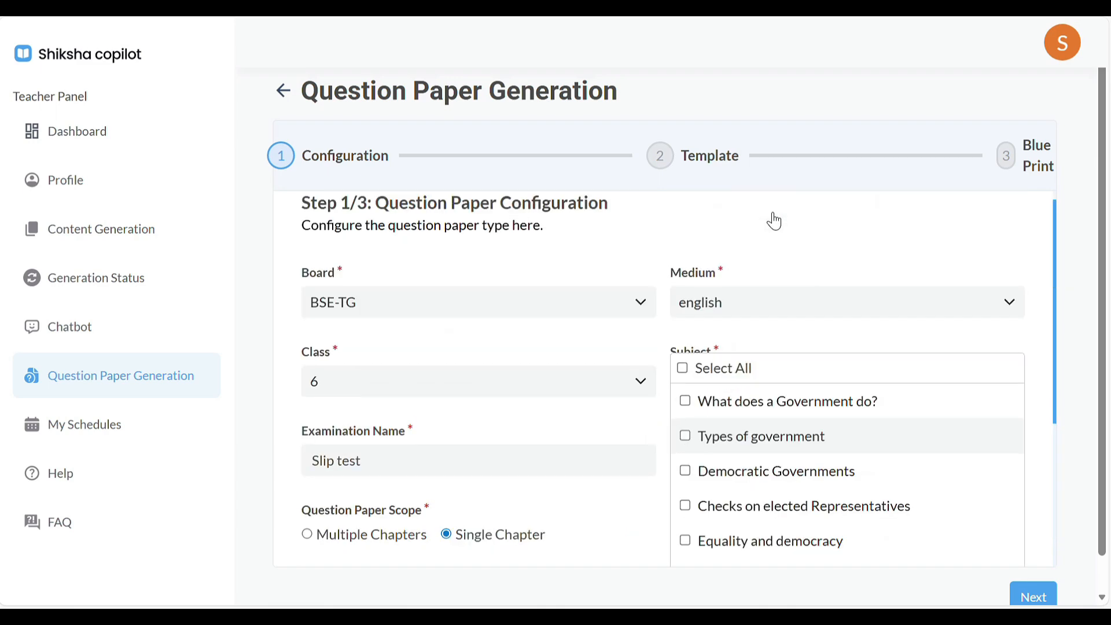
pyautogui.scroll(-3, 774, 220)
pyautogui.click(620, 397)
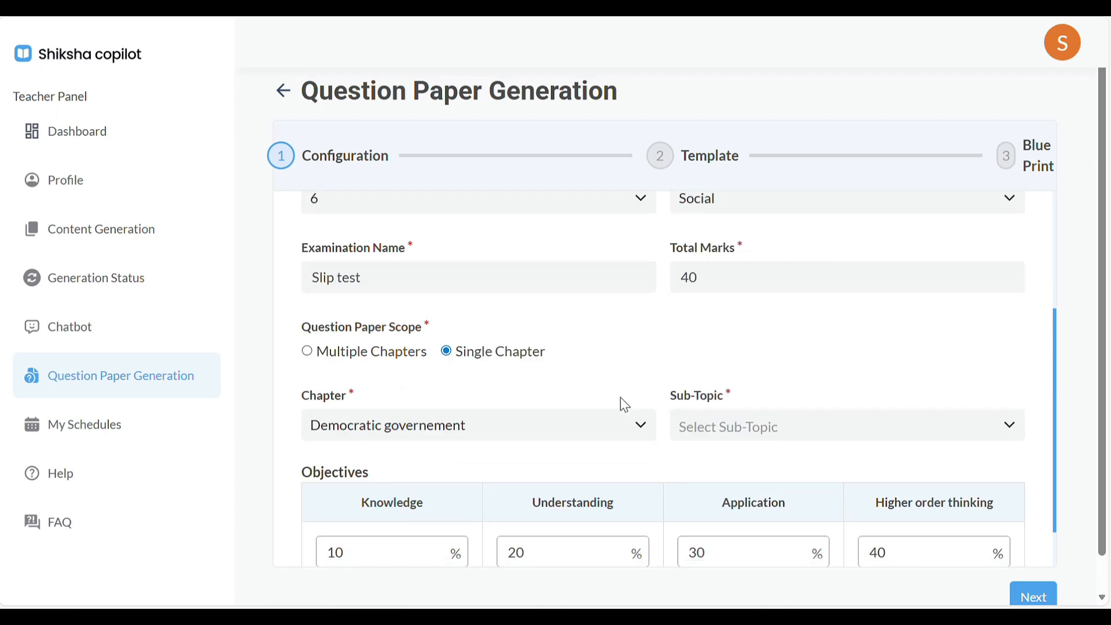
# Switch the scope back to Multiple Chapters and reselect Democratic governement, Village Panchayats, and Religion and society in early times.
pyautogui.click(307, 351)
pyautogui.click(636, 425)
pyautogui.click(375, 217)
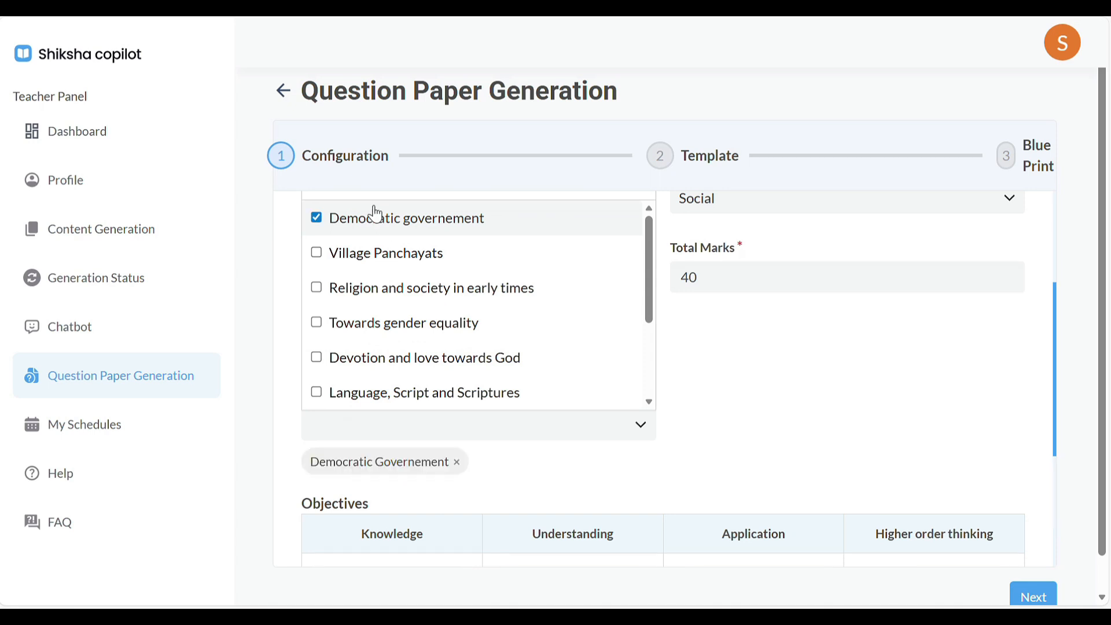
pyautogui.click(364, 255)
pyautogui.click(358, 289)
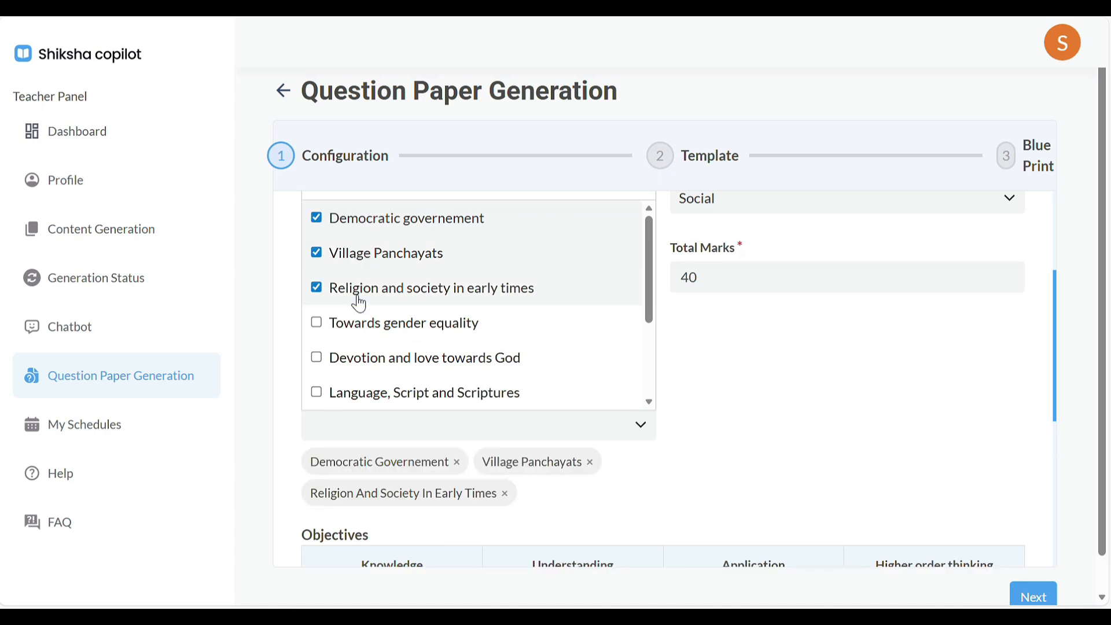
pyautogui.click(717, 414)
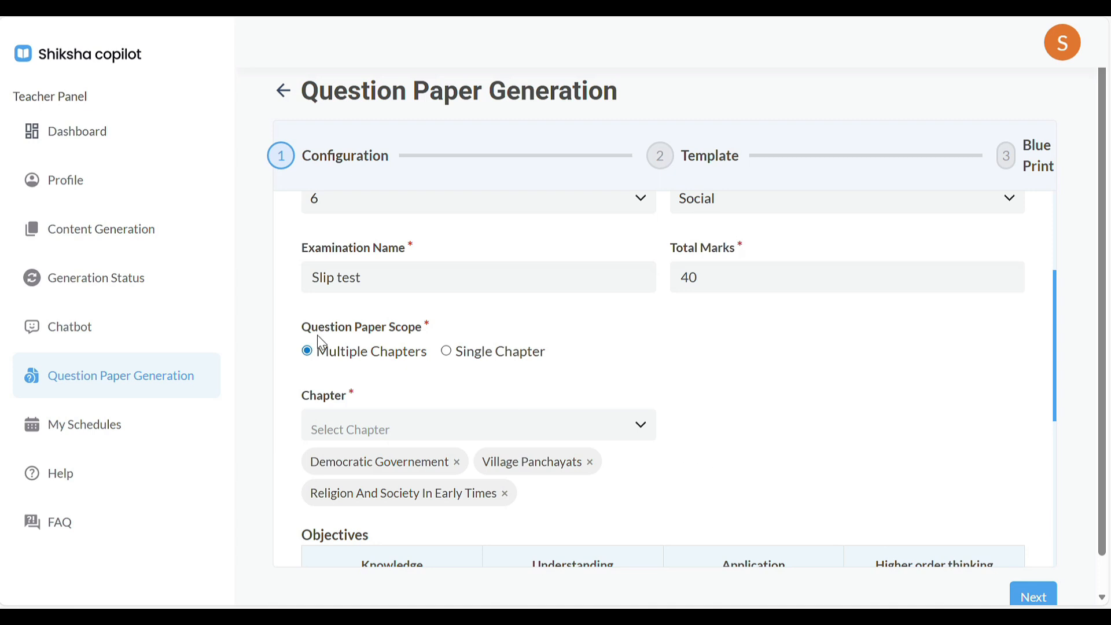
# Set the Higher order thinking objective to 30% and the Knowledge objective to 20%.
pyautogui.scroll(-5, 442, 434)
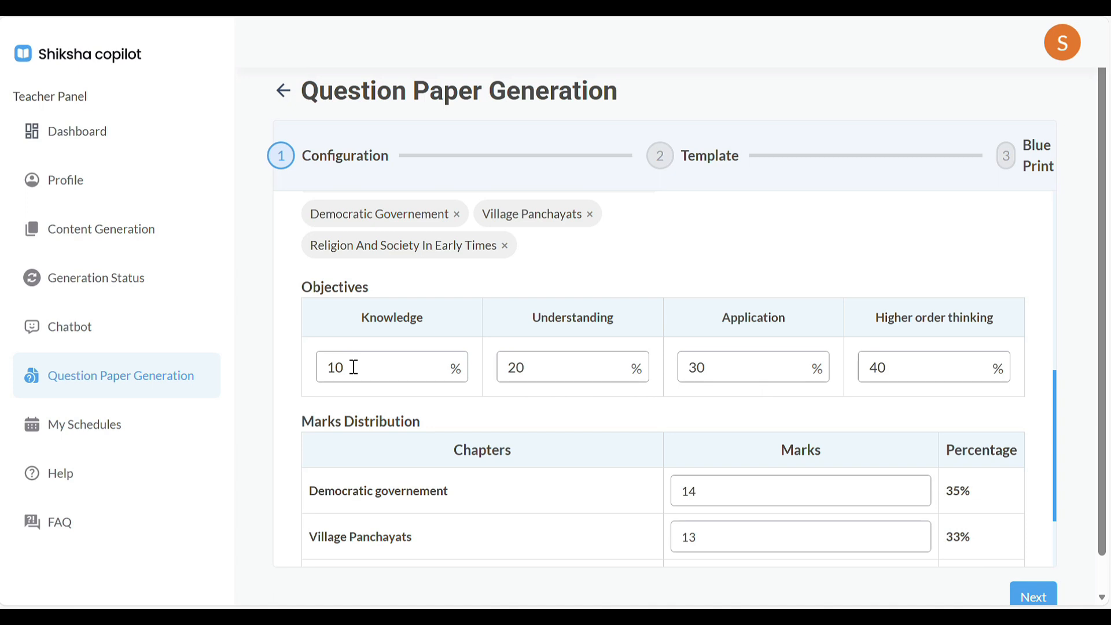
pyautogui.click(900, 364)
pyautogui.press('BackSpace')
pyautogui.press('BackSpace')
pyautogui.write('3')
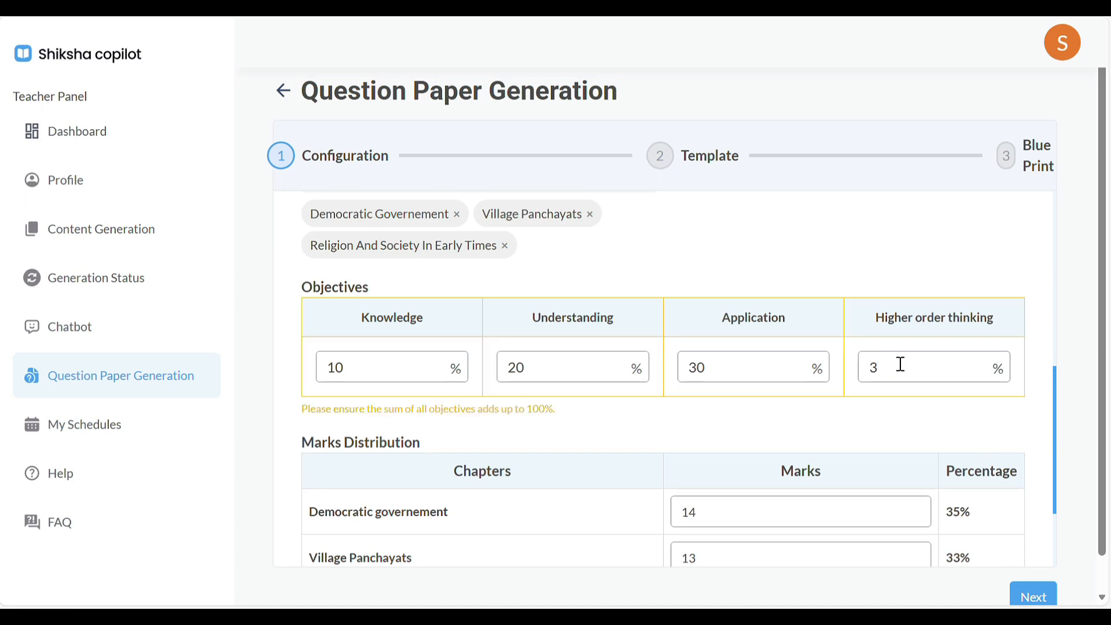
pyautogui.write('0')
pyautogui.click(363, 372)
pyautogui.press('BackSpace')
pyautogui.press('BackSpace')
pyautogui.write('20')
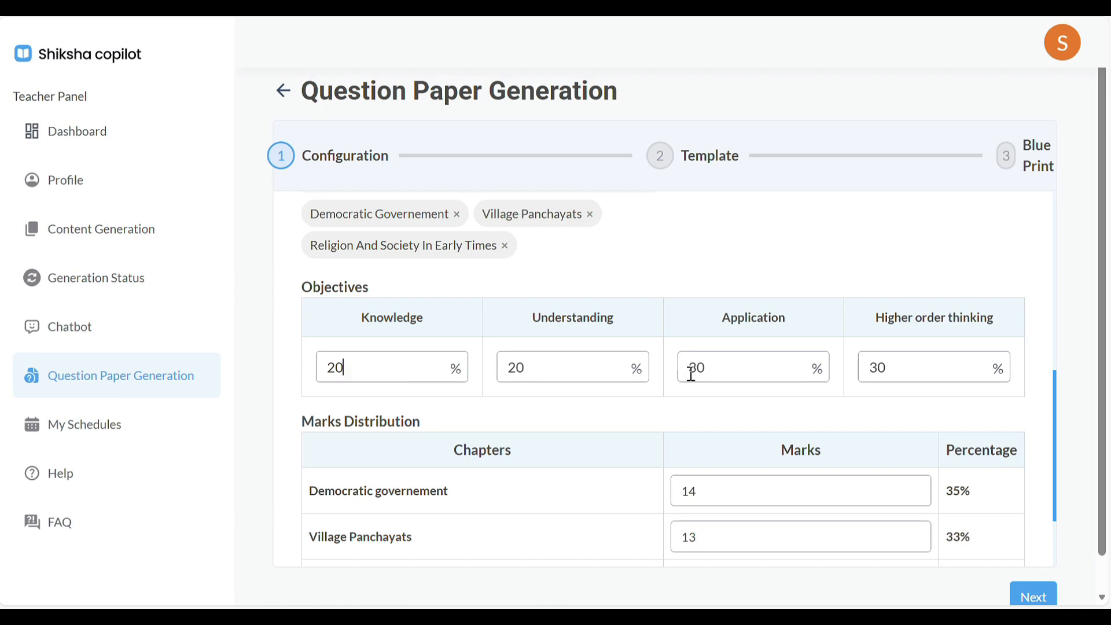
# Allot 16 marks to Democratic governement and 11 to Religion and society in early times, and proceed to the question paper template.
pyautogui.scroll(-2, 501, 397)
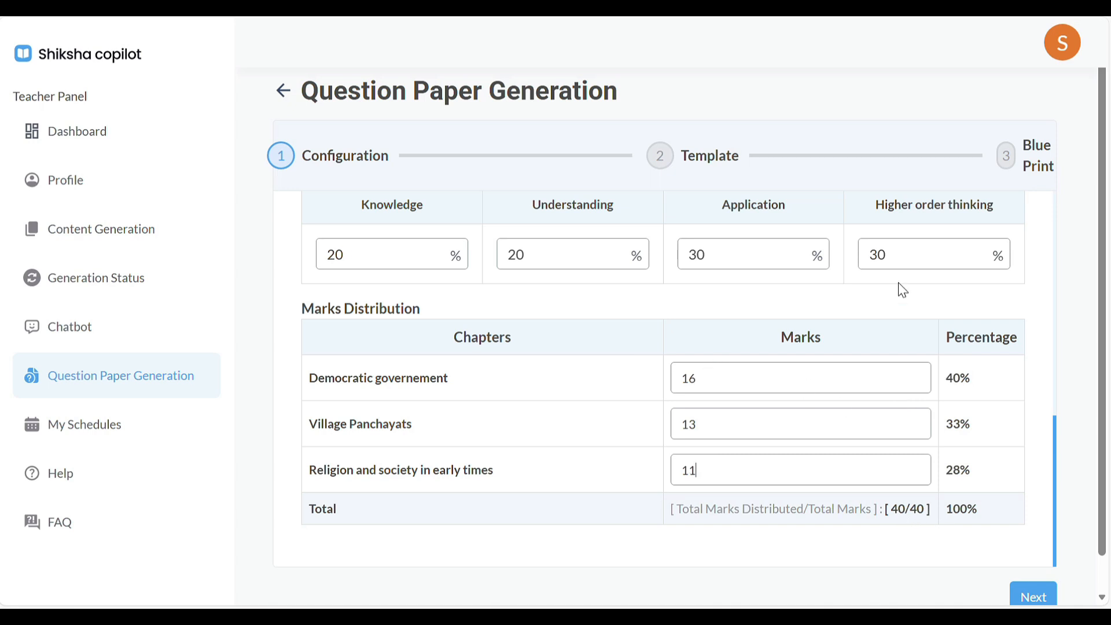
pyautogui.scroll(5, 899, 282)
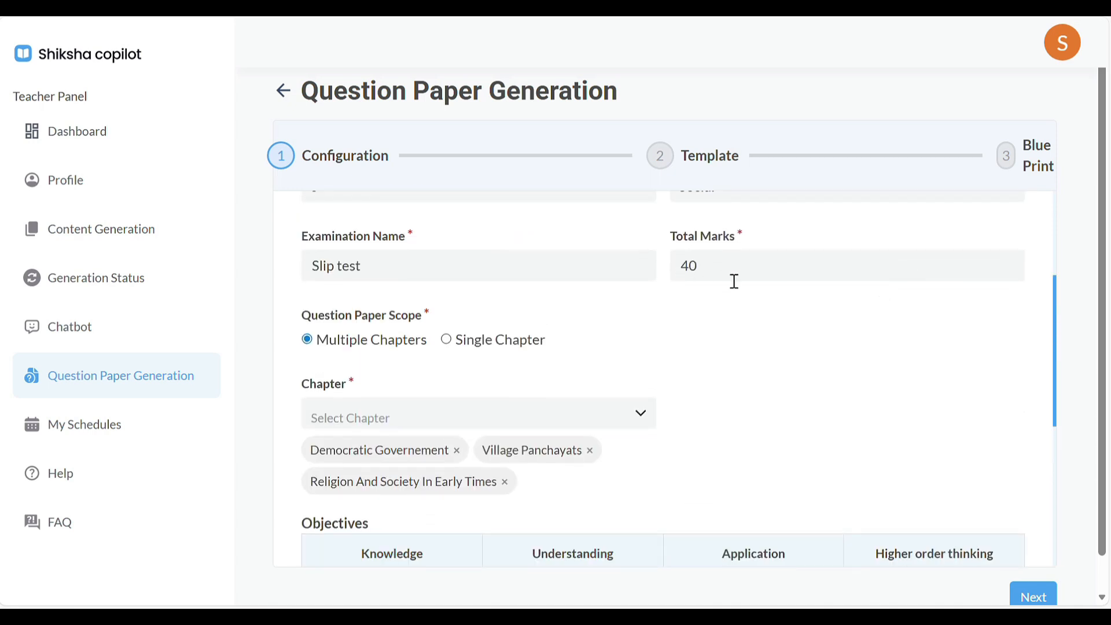
pyautogui.scroll(-5, 734, 282)
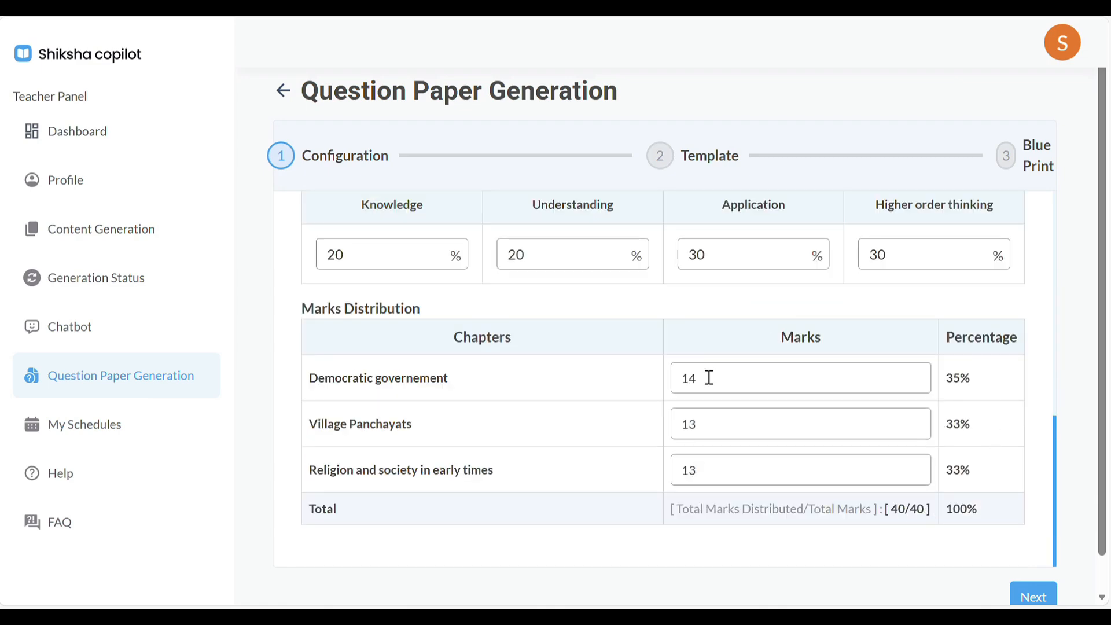
pyautogui.press('BackSpace')
pyautogui.press('BackSpace')
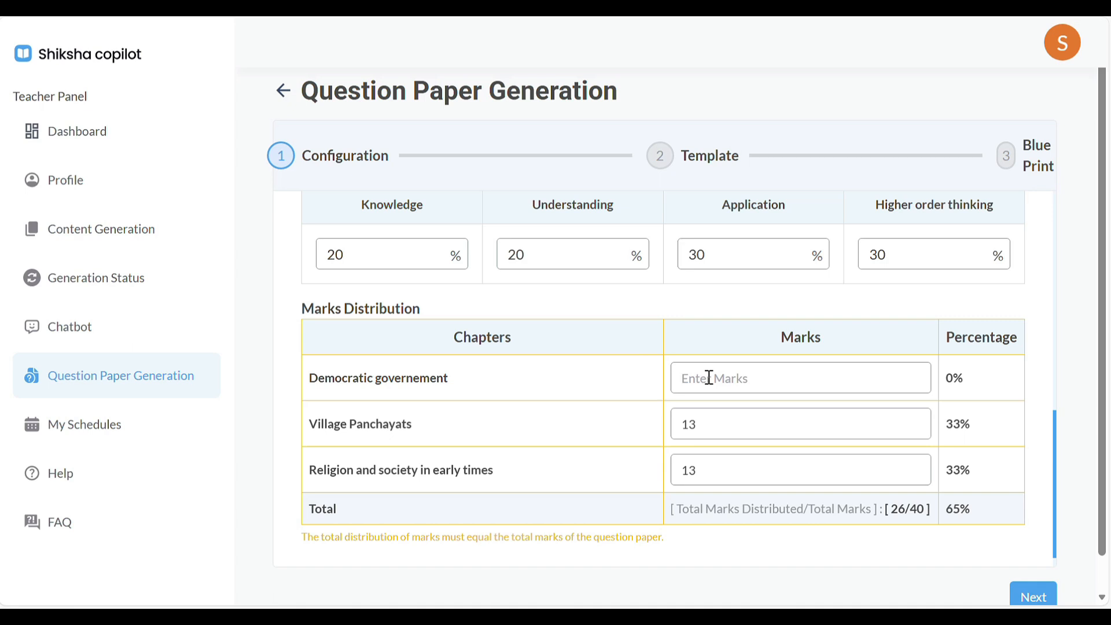
pyautogui.write('16')
pyautogui.click(699, 469)
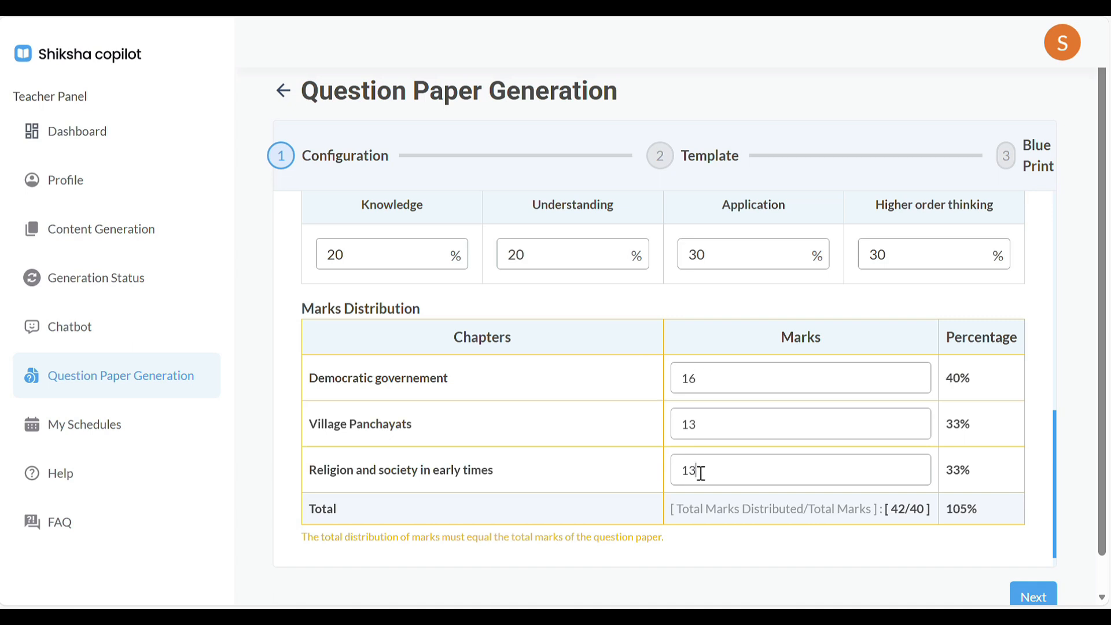
pyautogui.press('BackSpace')
pyautogui.write('1')
pyautogui.scroll(-1, 903, 474)
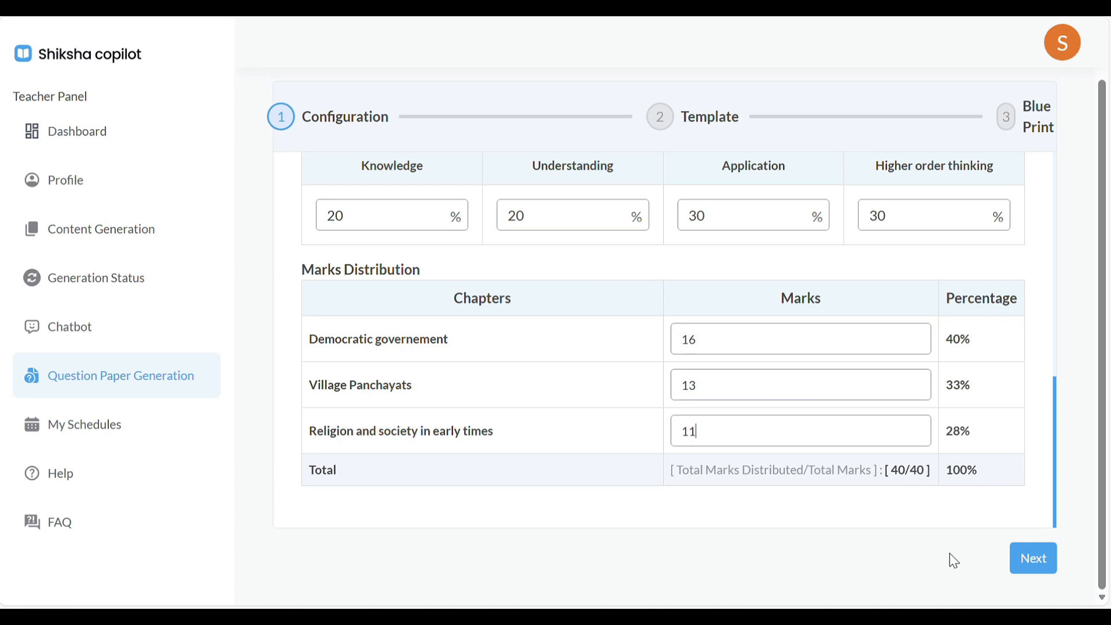
pyautogui.click(1037, 561)
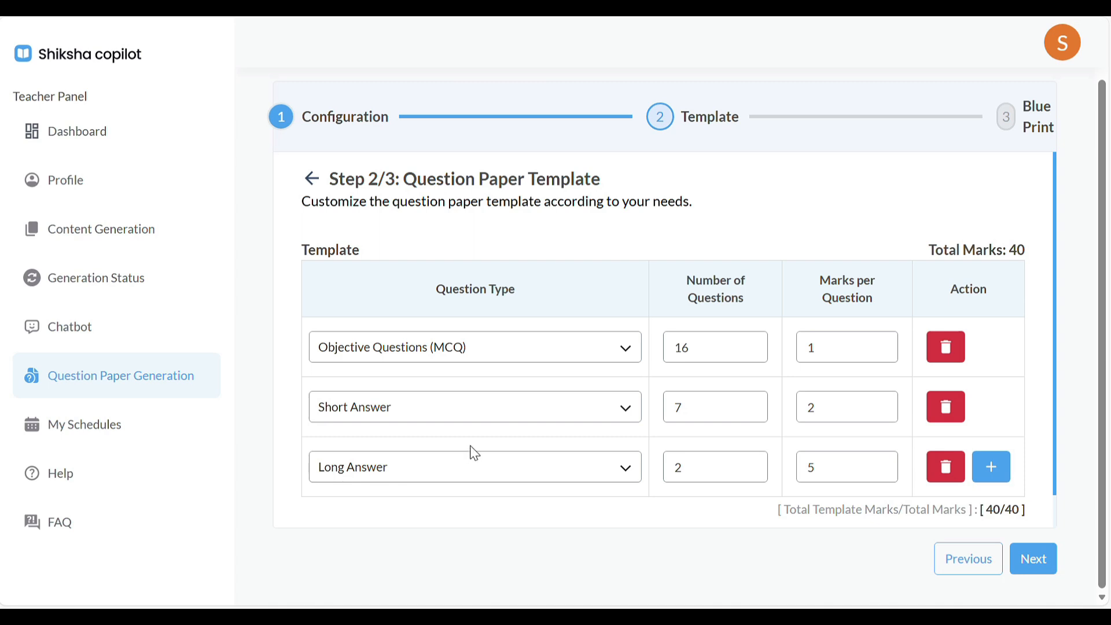
# Look through the question type options available for each of the three rows in the question paper template.
pyautogui.click(625, 353)
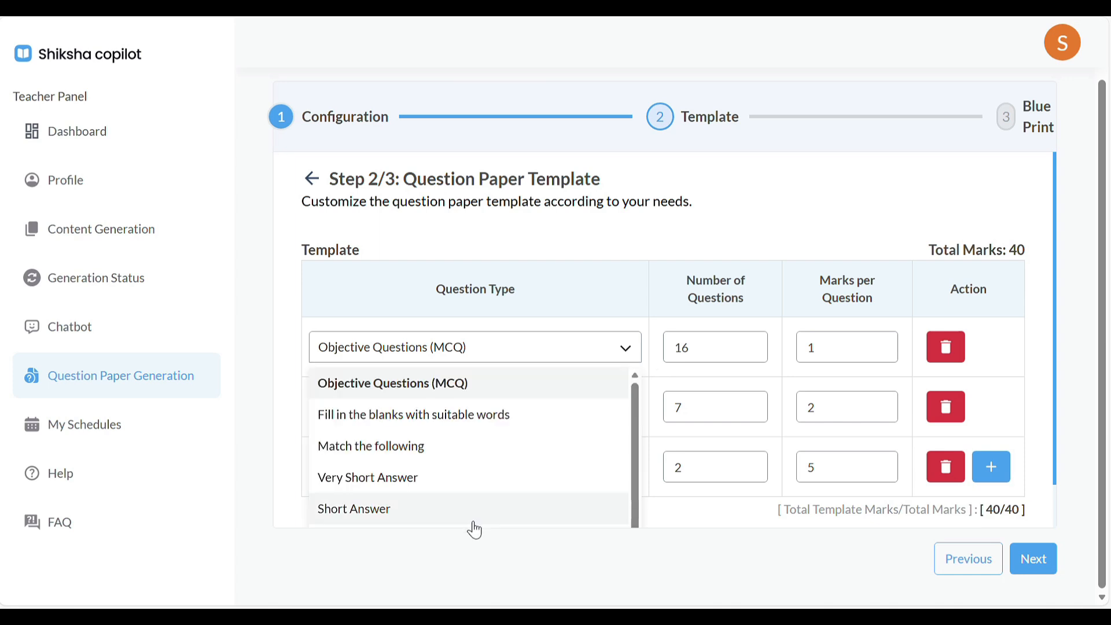
pyautogui.click(491, 558)
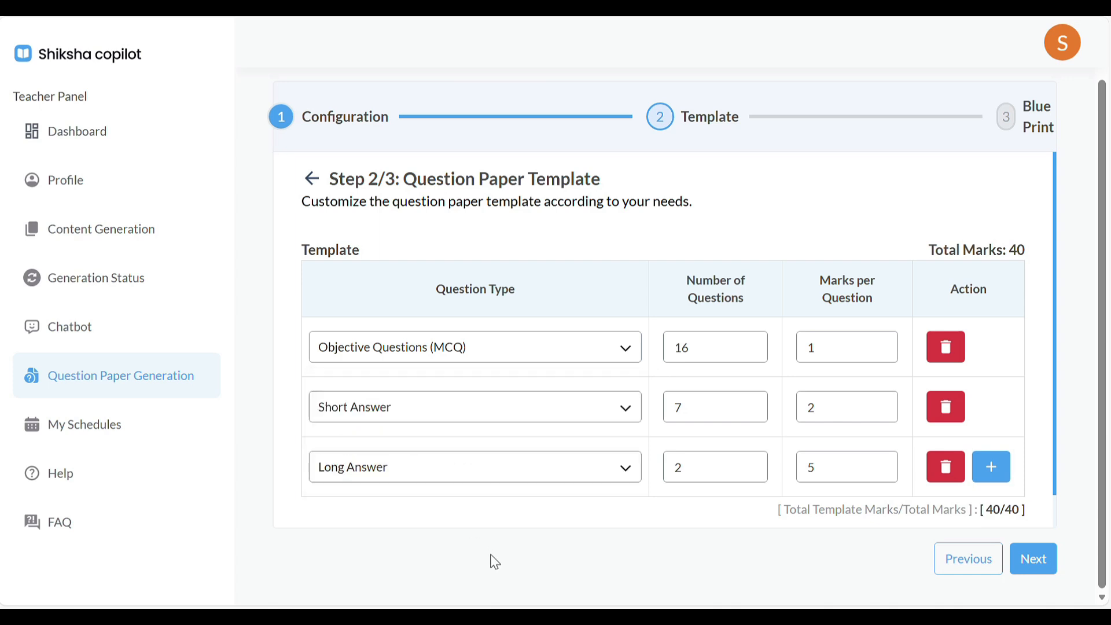
pyautogui.click(626, 412)
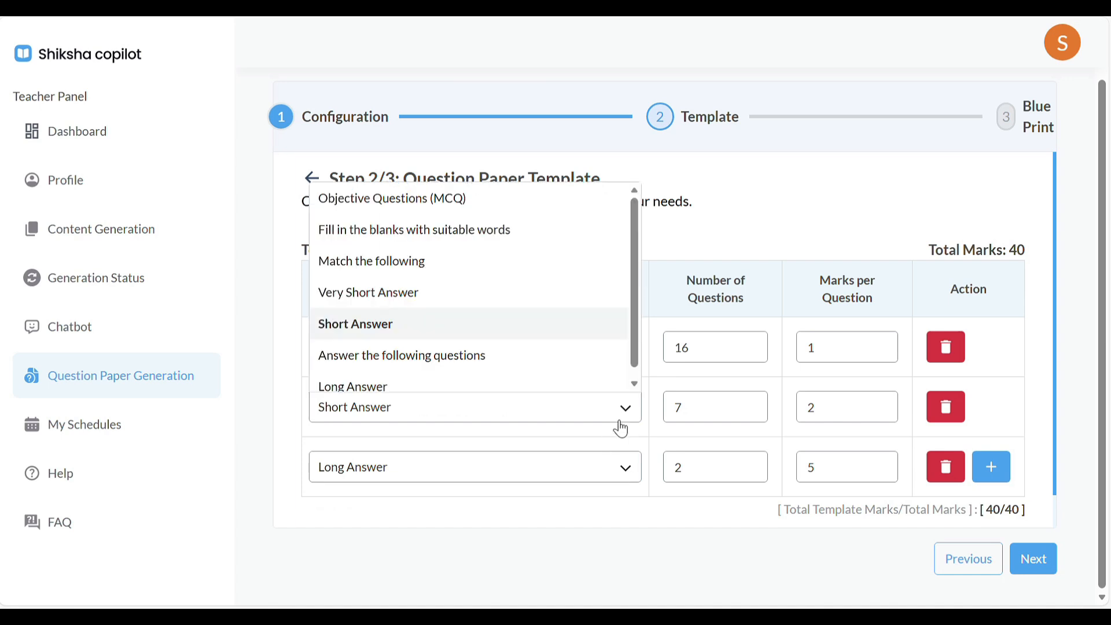
pyautogui.click(623, 478)
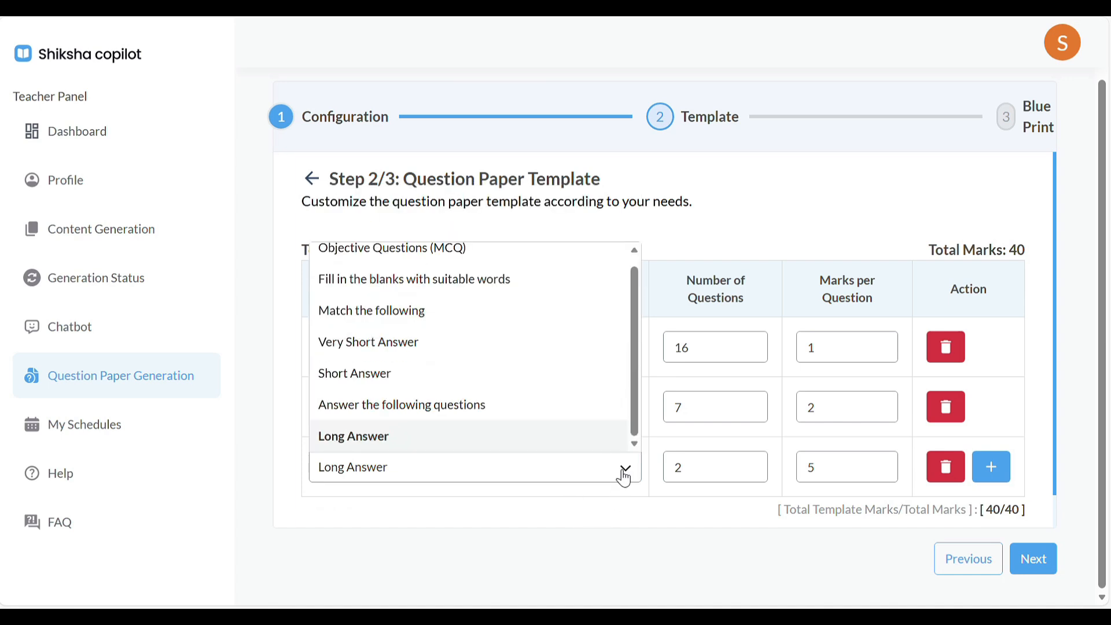
pyautogui.click(596, 521)
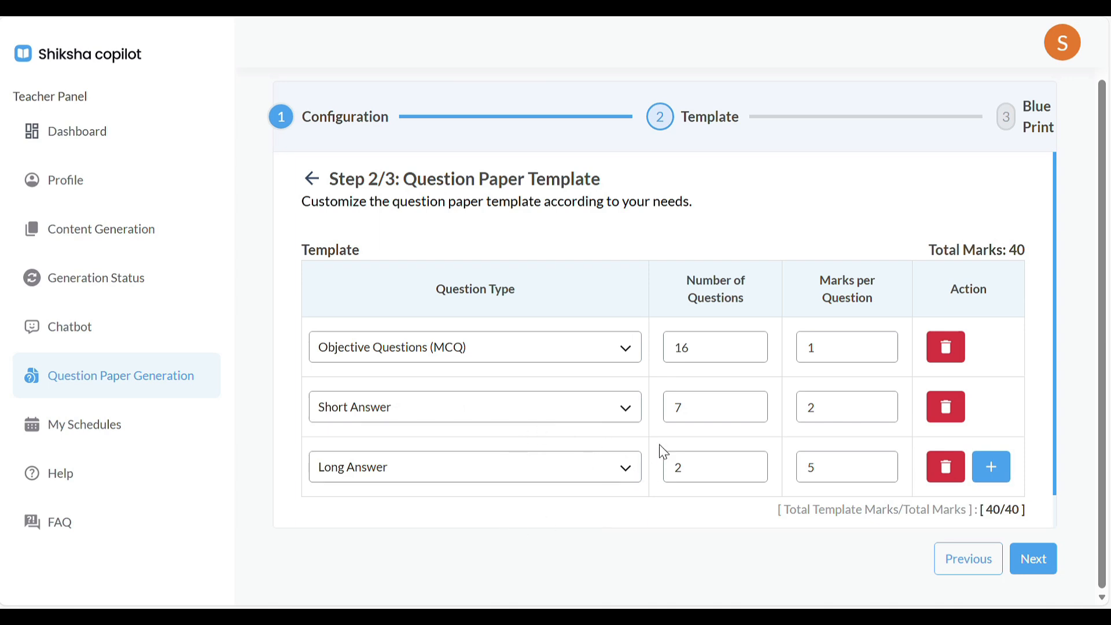
# Try adding a Match the following row to the template, and delete that row again.
pyautogui.click(993, 469)
pyautogui.click(625, 434)
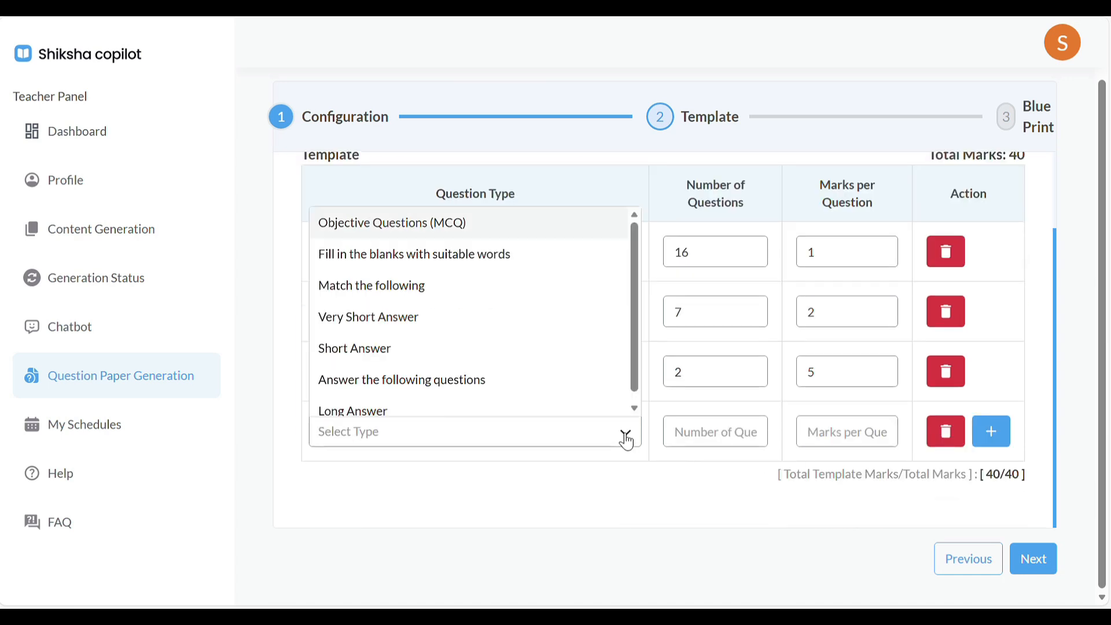
pyautogui.click(446, 289)
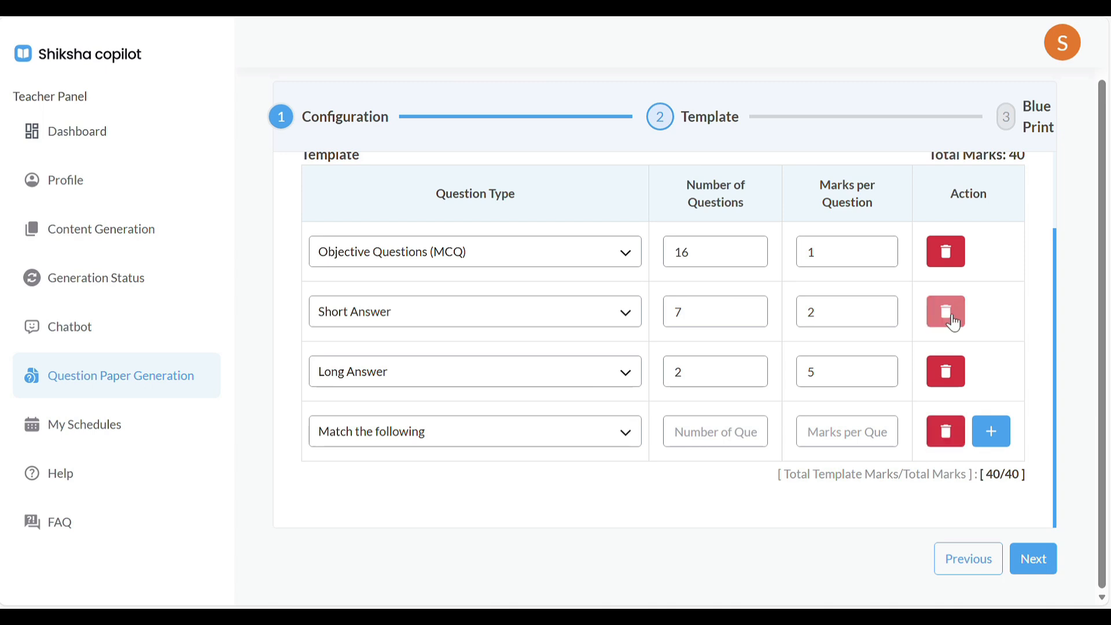
pyautogui.click(945, 431)
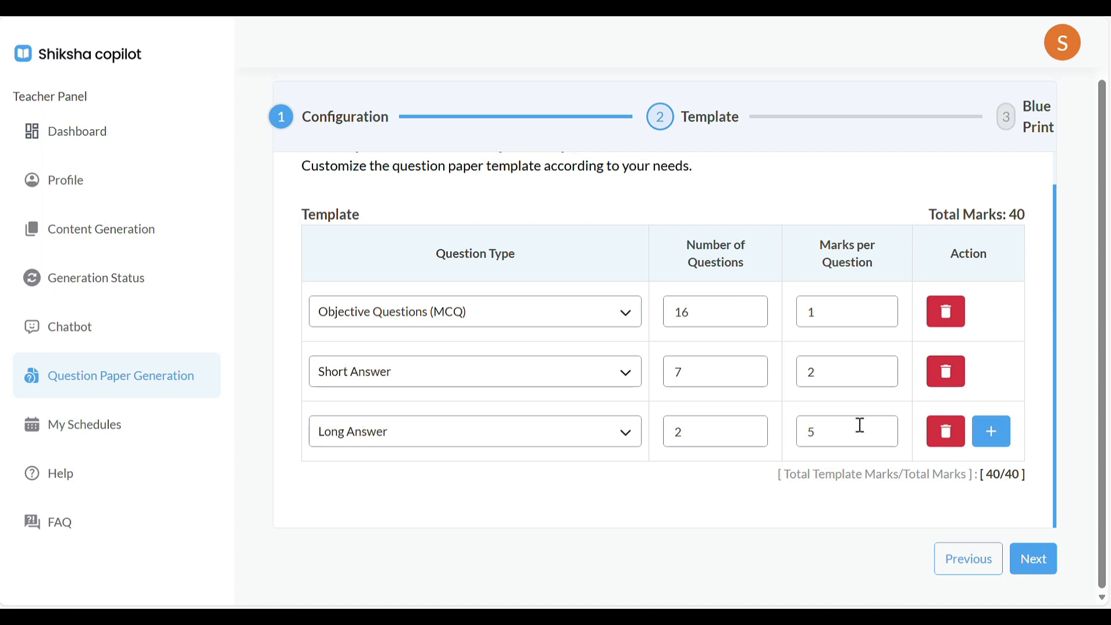
# Add a Match the following row to the template with 10 questions at 1 mark each.
pyautogui.click(991, 432)
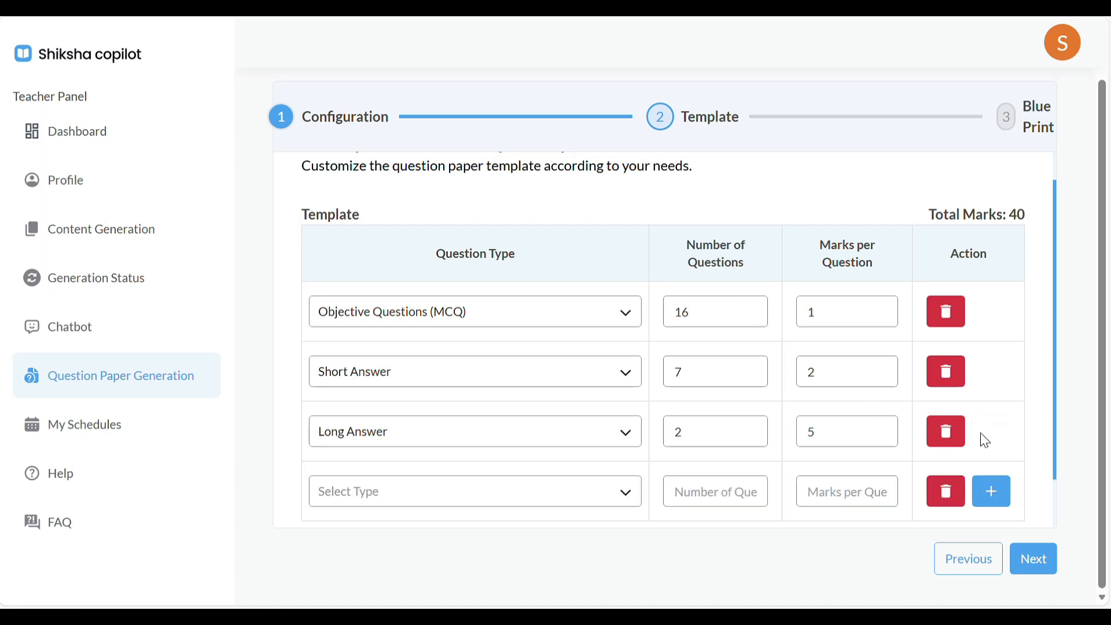
pyautogui.click(624, 508)
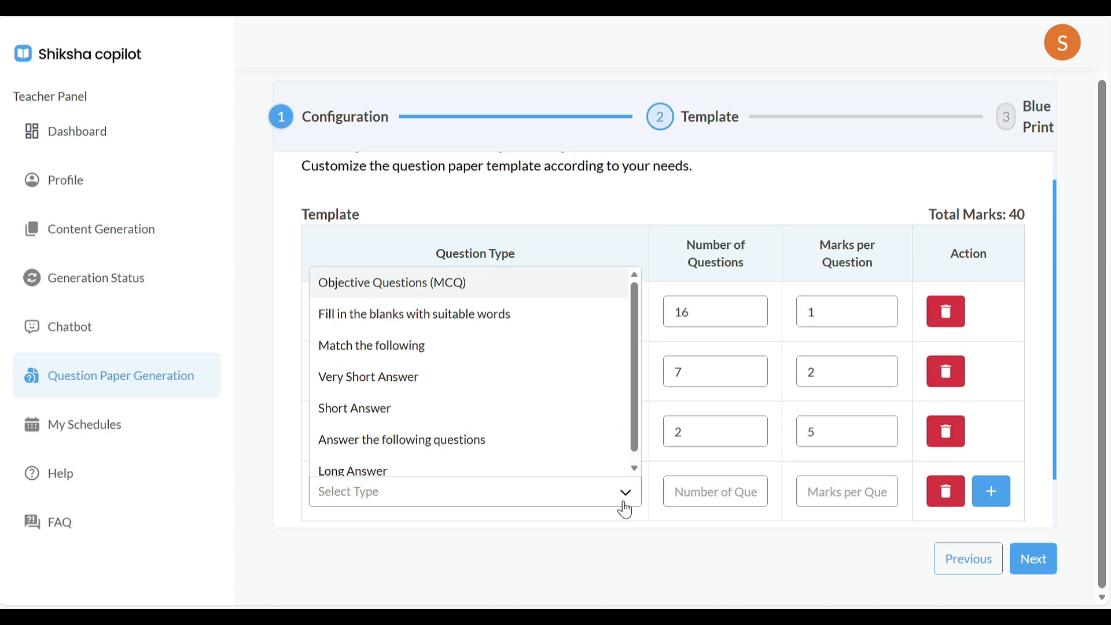
pyautogui.click(466, 349)
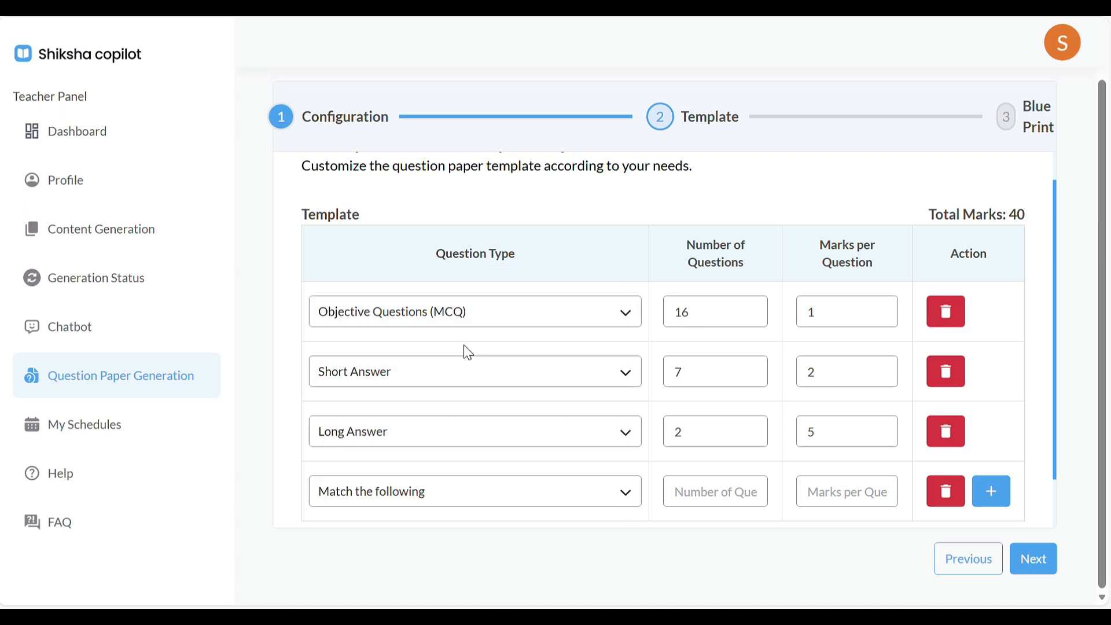
pyautogui.click(706, 497)
pyautogui.write('10')
pyautogui.click(829, 495)
pyautogui.write('1')
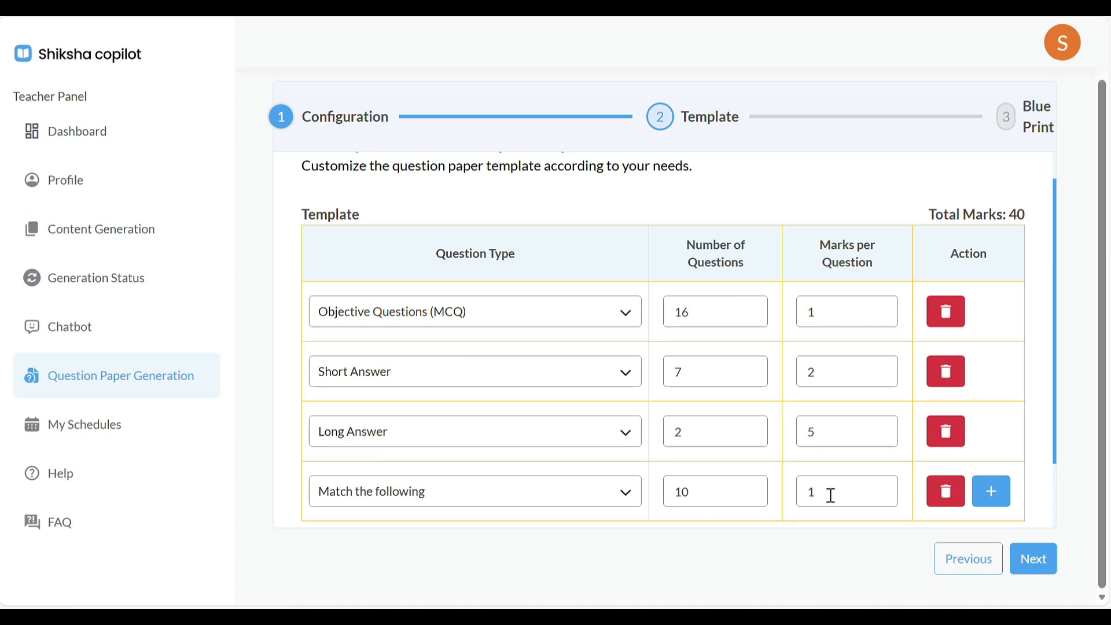
# Set the number of Objective Questions (MCQ) in the template to 6.
pyautogui.click(703, 310)
pyautogui.press('BackSpace')
pyautogui.press('BackSpace')
pyautogui.write('6')
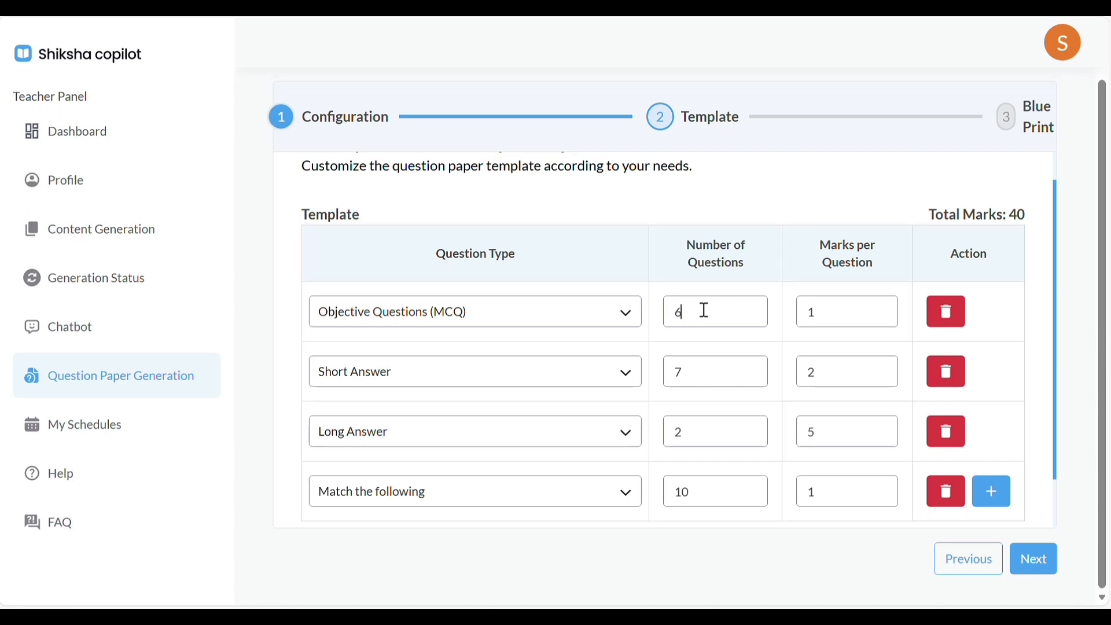
pyautogui.scroll(-1, 777, 475)
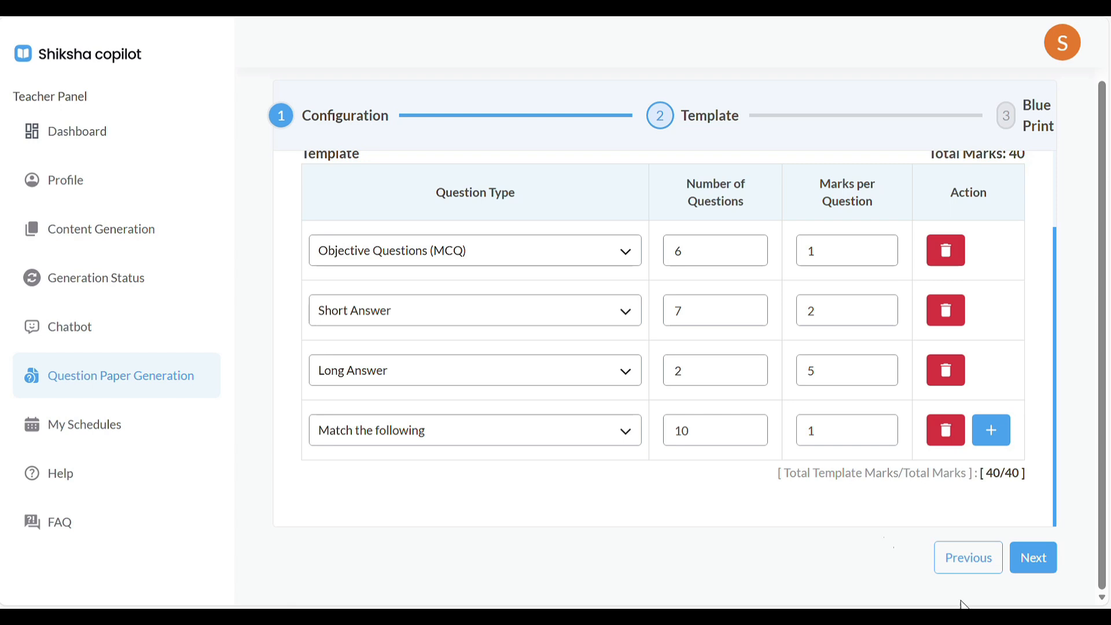
# Go back to the configuration to review the objectives and marks distribution, and return to the template.
pyautogui.click(974, 564)
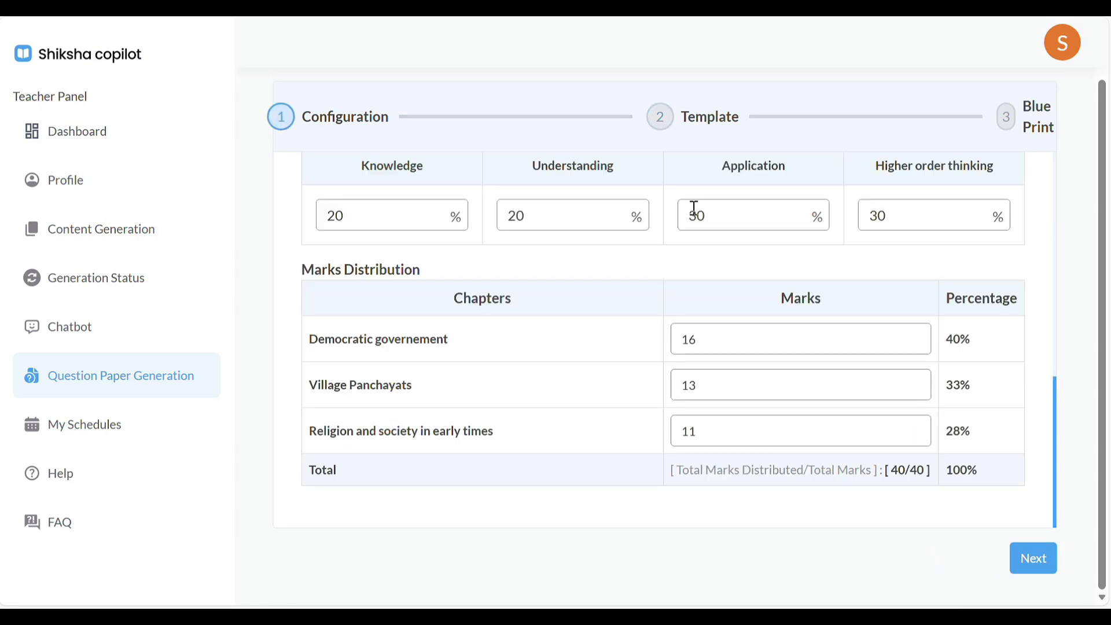
pyautogui.scroll(4, 680, 214)
pyautogui.scroll(2, 680, 214)
pyautogui.scroll(-6, 681, 215)
pyautogui.click(1042, 555)
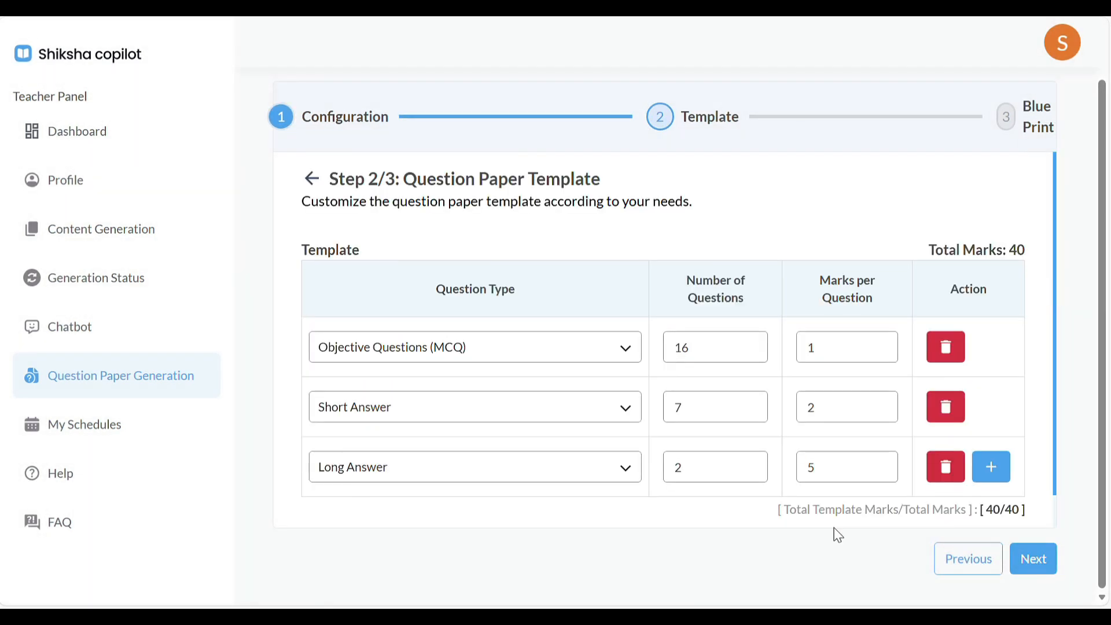
# Proceed to the blue print and review the chapter and objective assigned to every question in all sections.
pyautogui.click(1034, 561)
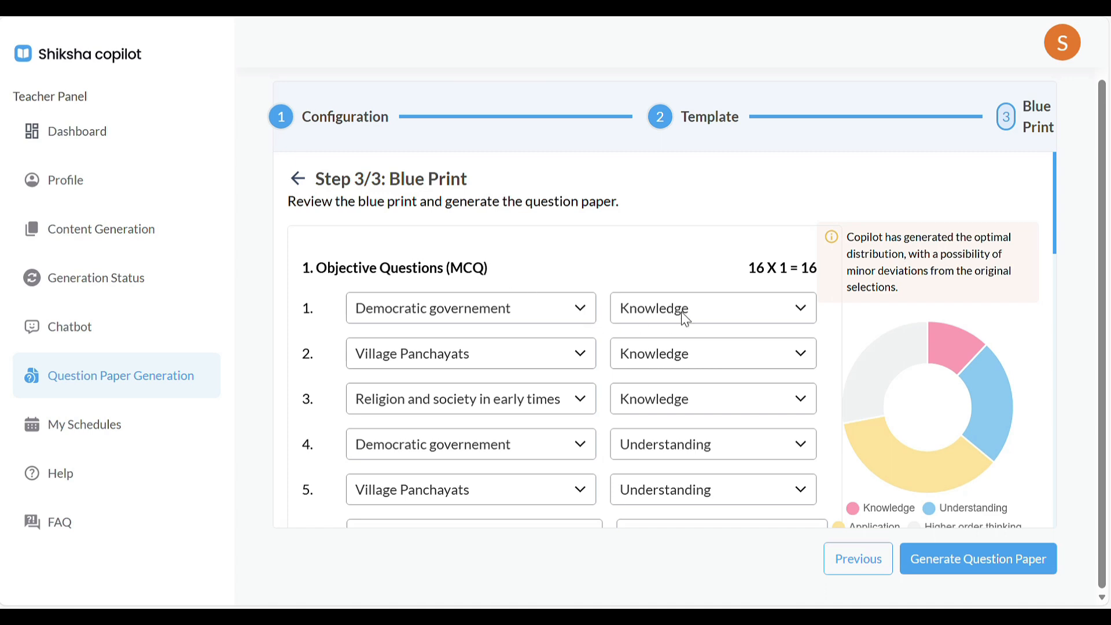
pyautogui.scroll(-1, 533, 455)
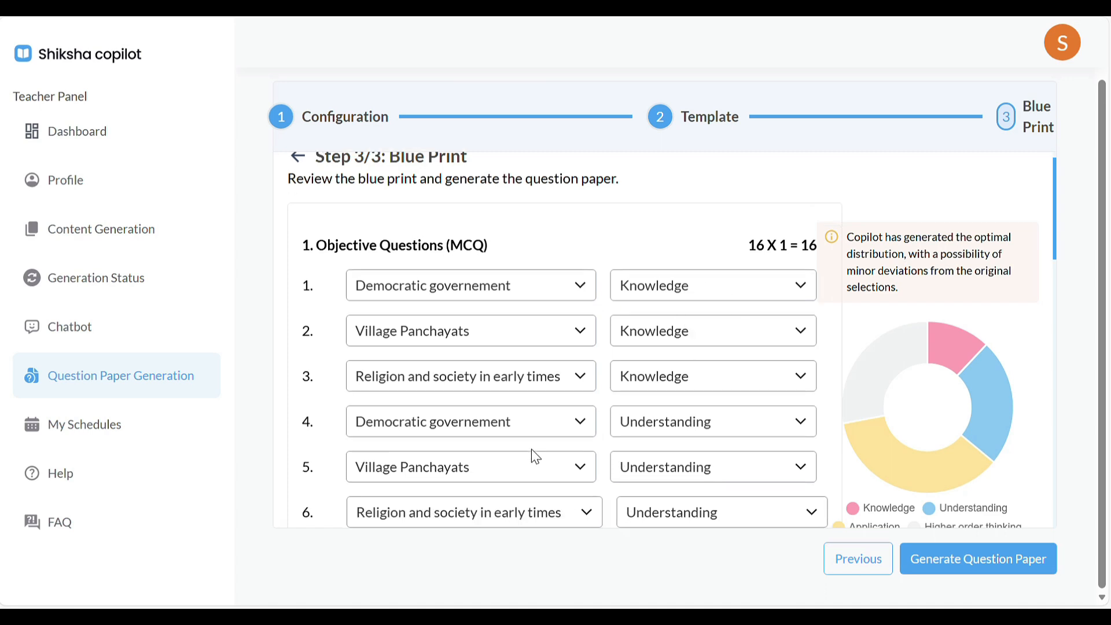
pyautogui.scroll(-5, 535, 458)
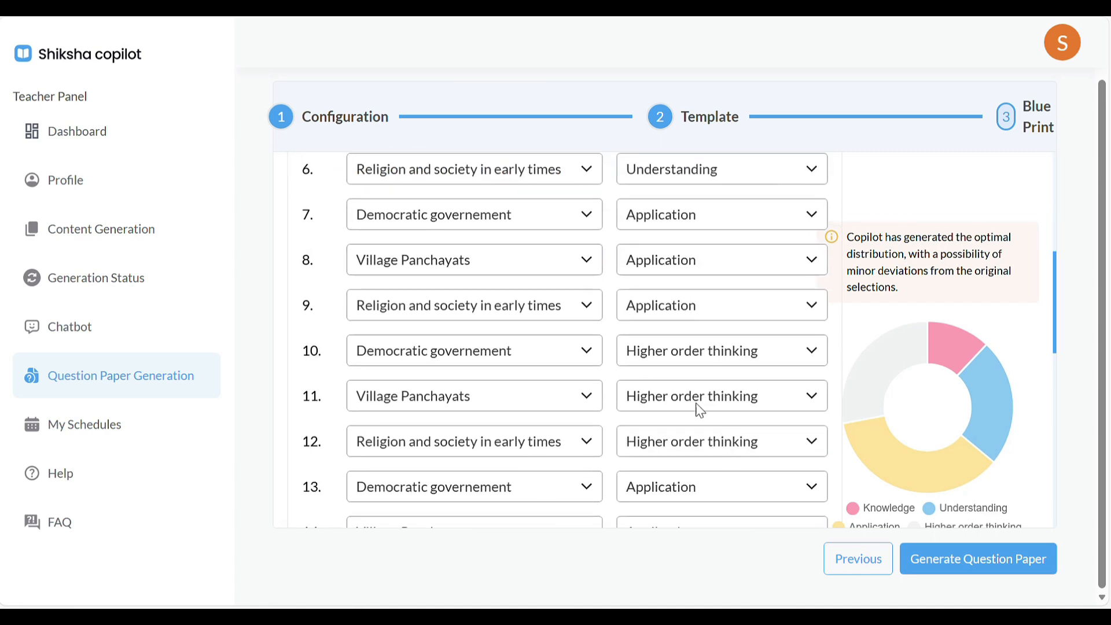
pyautogui.scroll(-1, 524, 421)
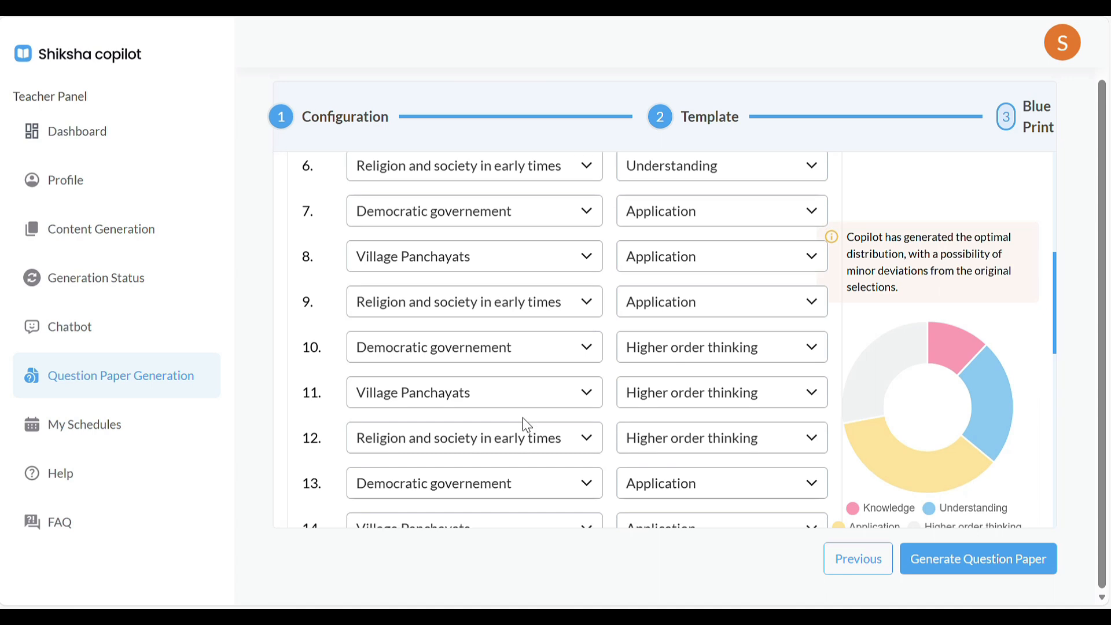
pyautogui.scroll(-5, 522, 418)
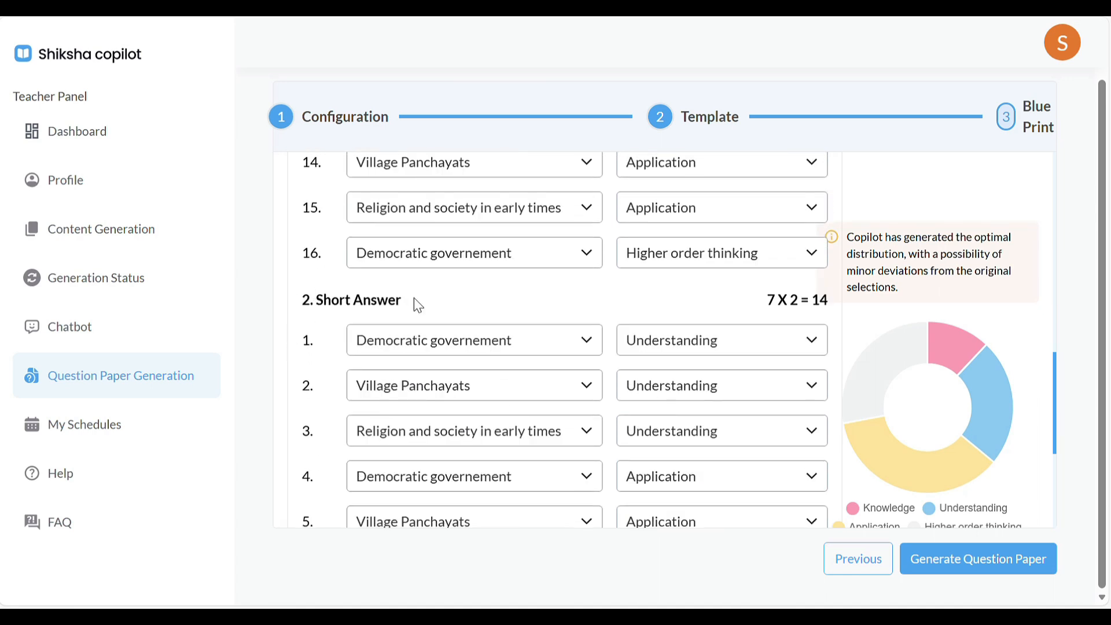
pyautogui.scroll(-3, 446, 297)
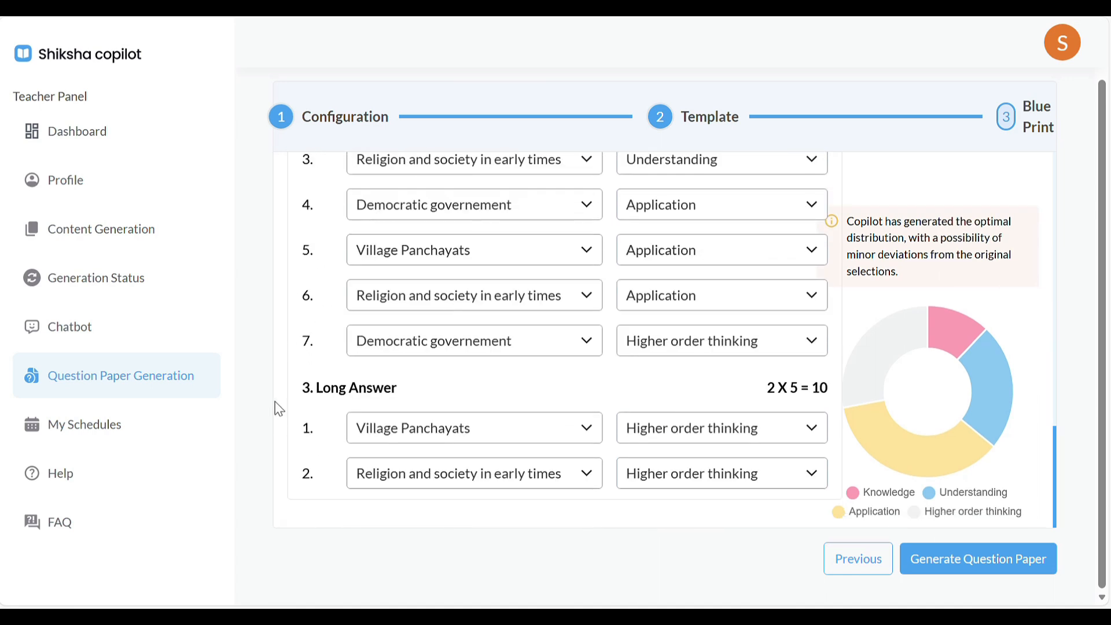
pyautogui.scroll(15, 477, 393)
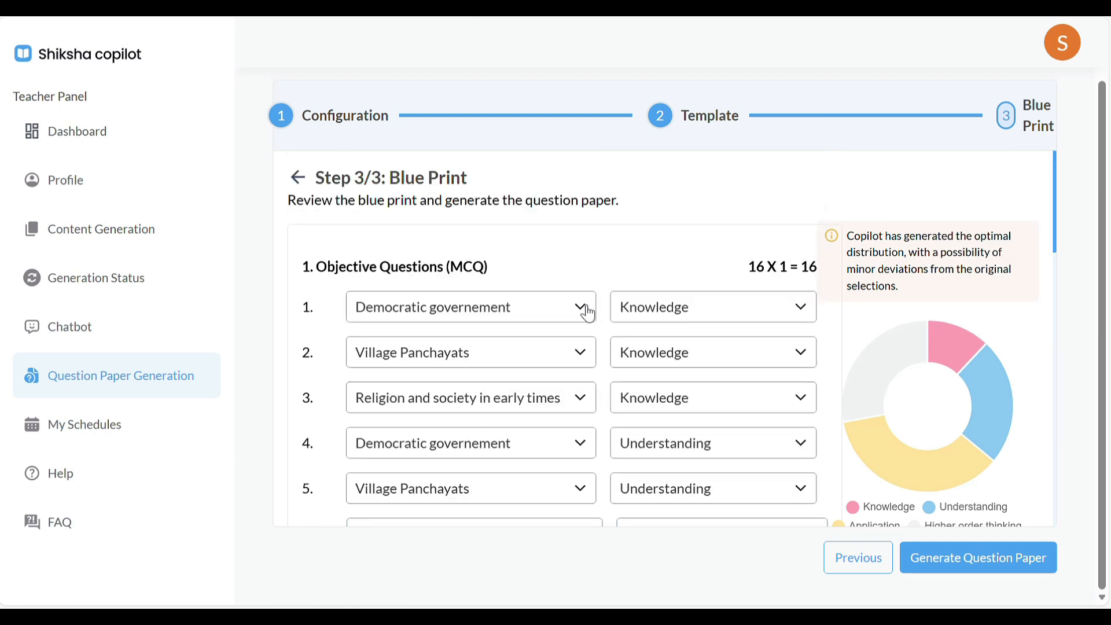
# Check the objective options offered for the first and third objective questions in the blue print.
pyautogui.click(799, 309)
pyautogui.click(798, 310)
pyautogui.click(799, 397)
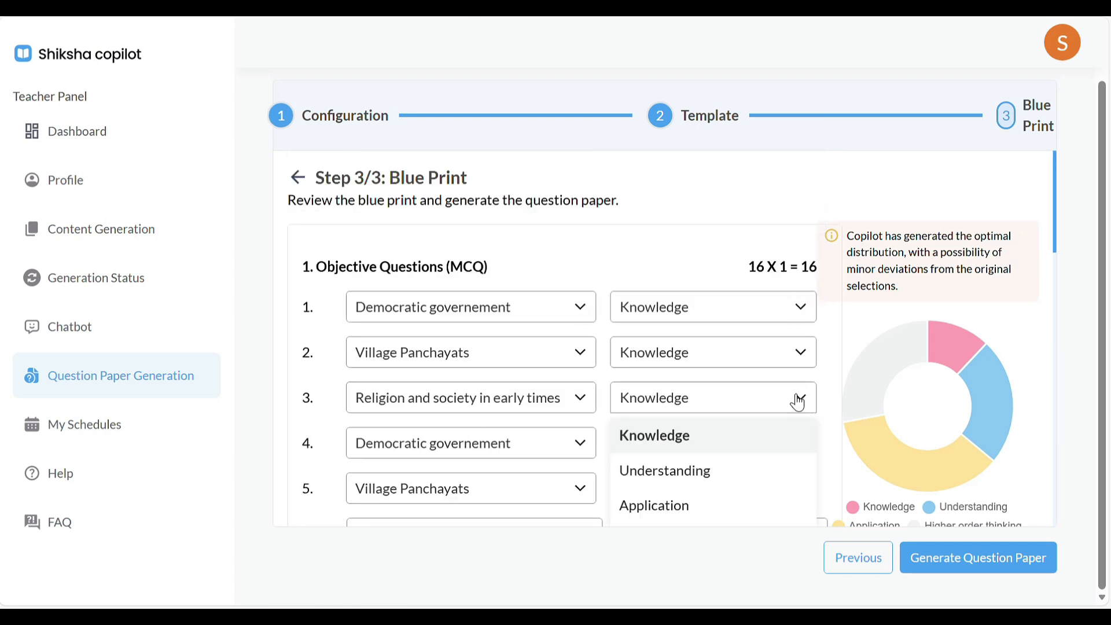
pyautogui.click(779, 391)
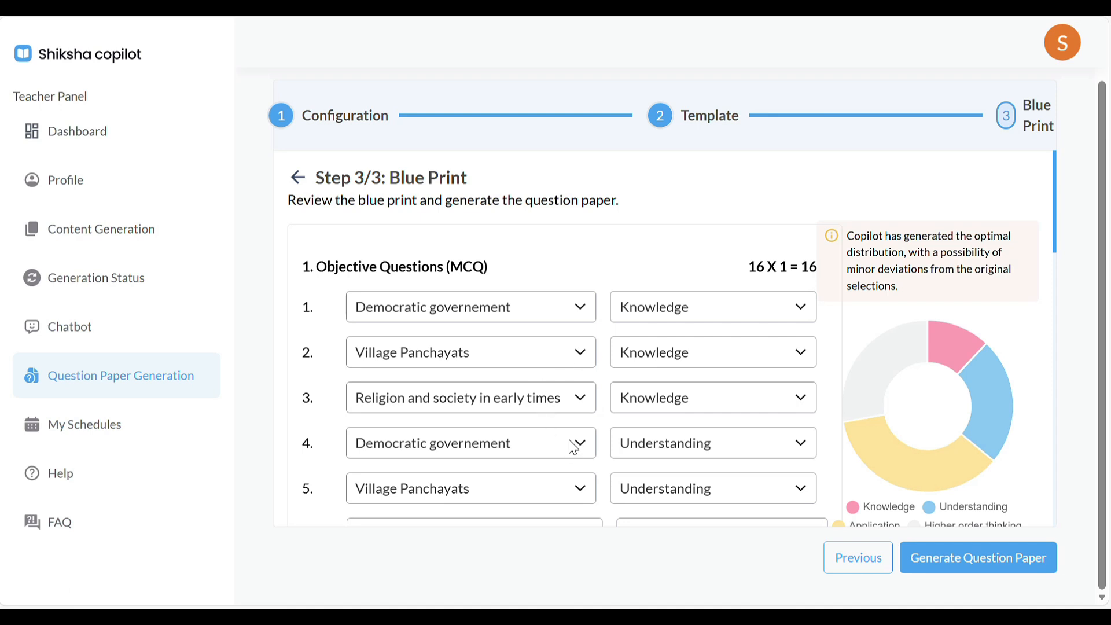
# Generate the question paper from the blue print and review its questions through to the last section.
pyautogui.click(954, 557)
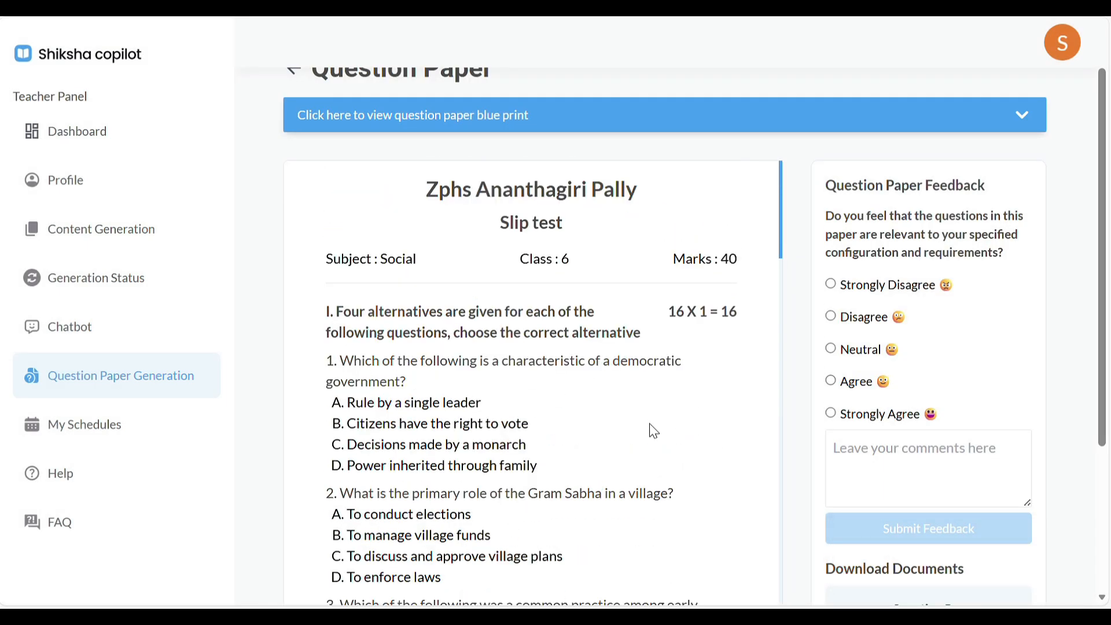
pyautogui.scroll(-20, 596, 466)
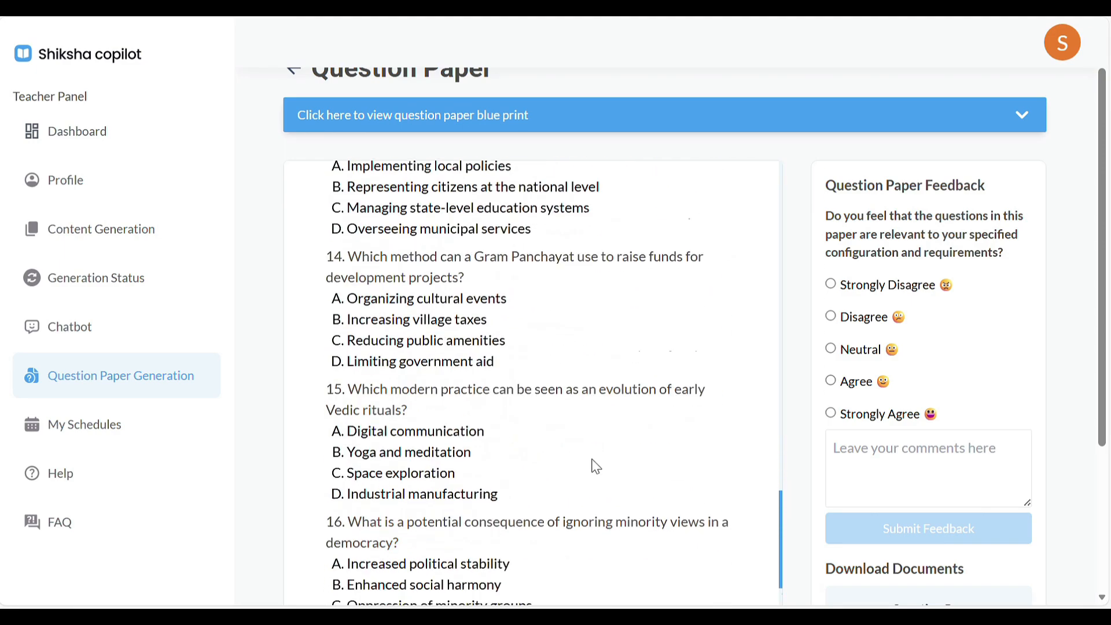
pyautogui.scroll(-12, 596, 467)
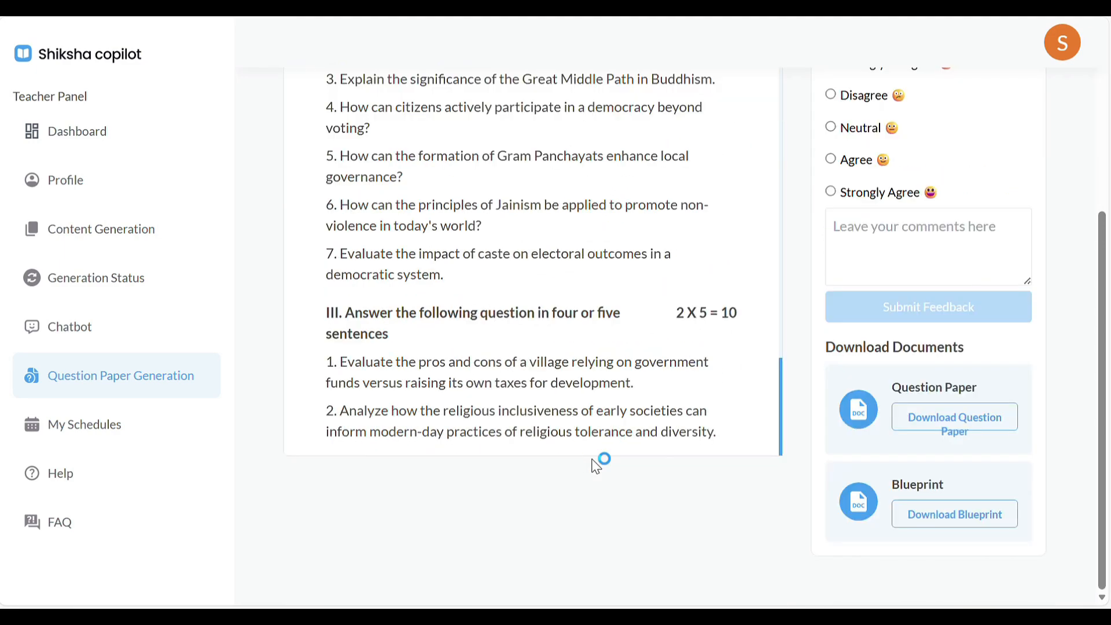
pyautogui.scroll(5, 596, 466)
pyautogui.scroll(-1, 595, 464)
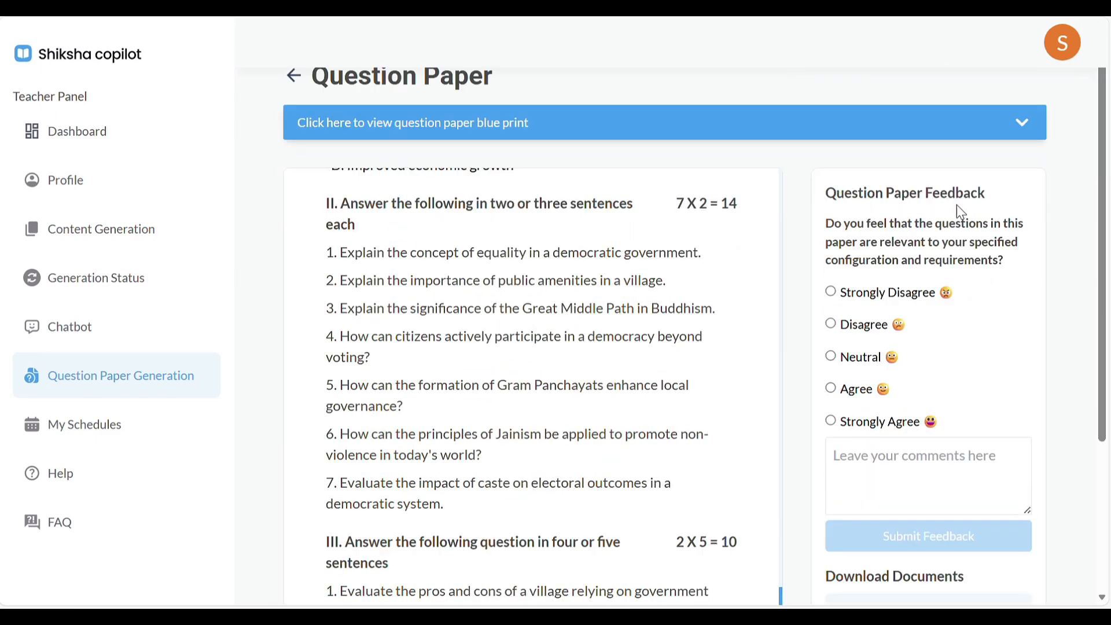
# Rate the question paper's relevance as Strongly Agree in the feedback and start a comment.
pyautogui.click(831, 422)
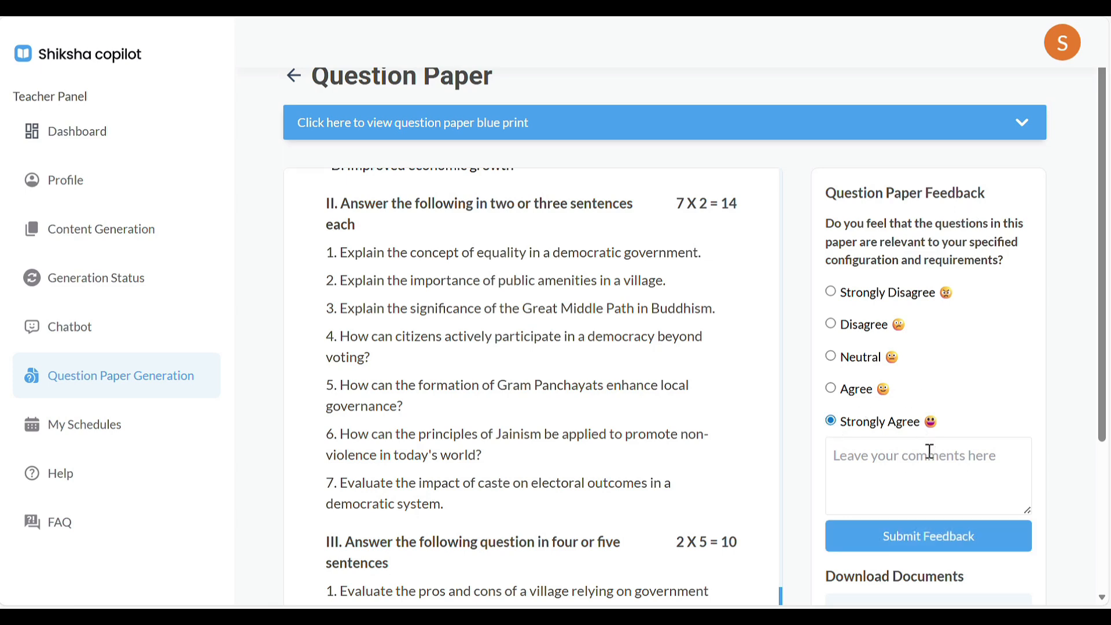
pyautogui.click(851, 462)
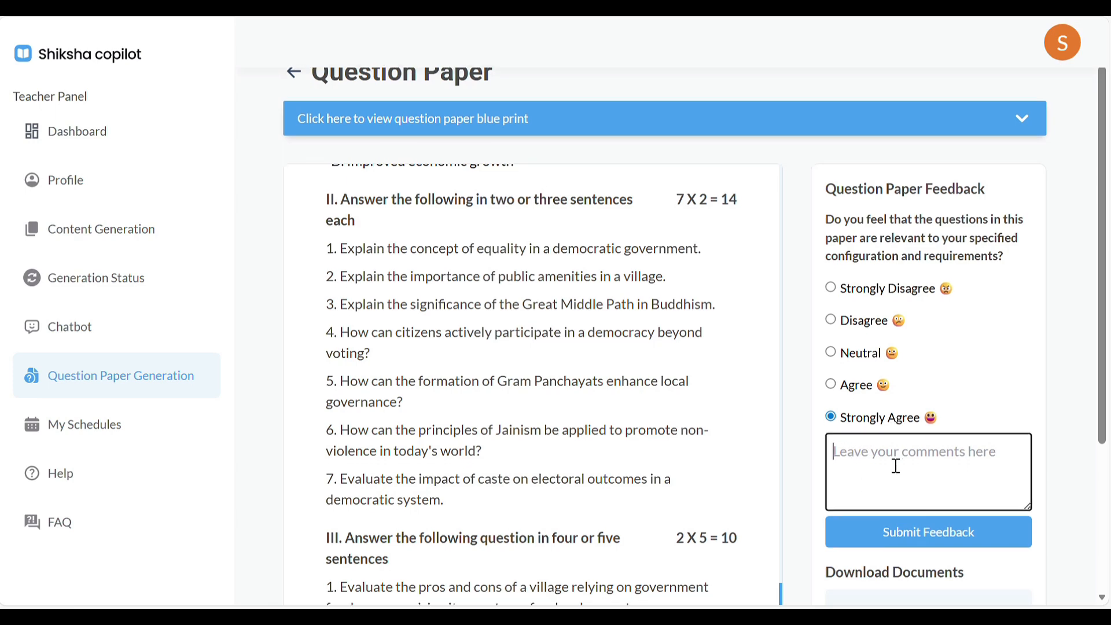
# Download the blueprint and the question paper as documents.
pyautogui.scroll(-2, 891, 463)
pyautogui.scroll(-3, 933, 479)
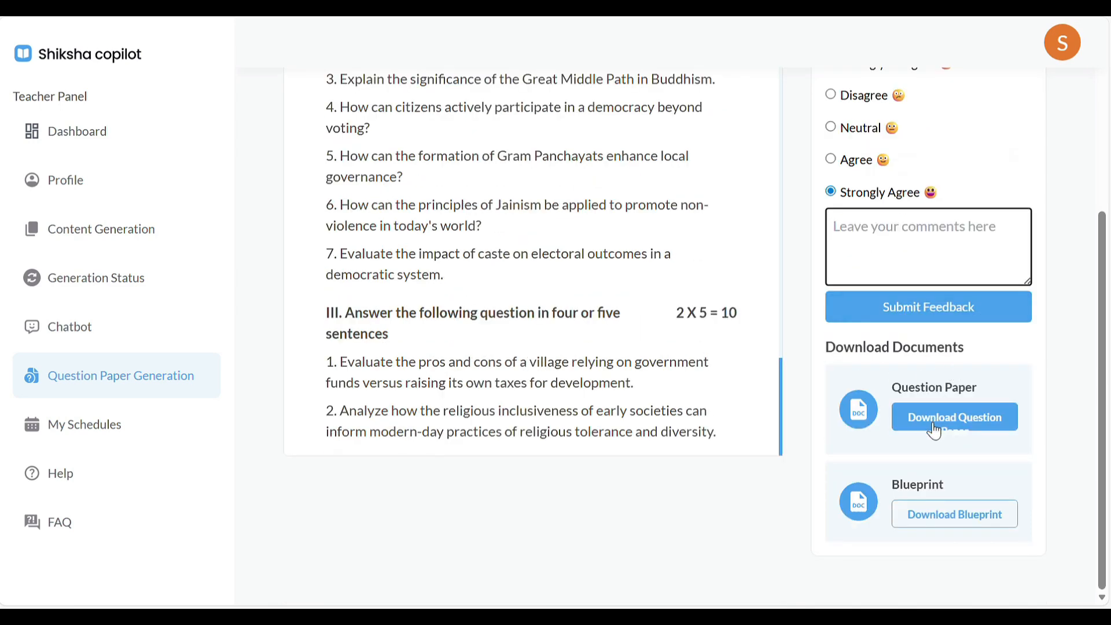
pyautogui.click(967, 521)
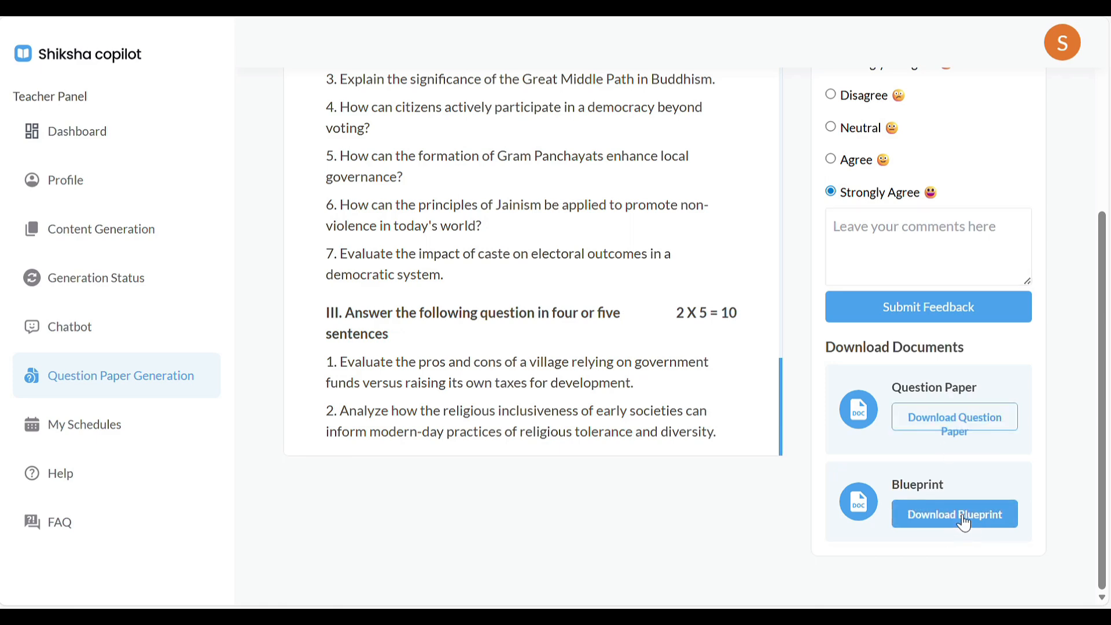
pyautogui.click(954, 421)
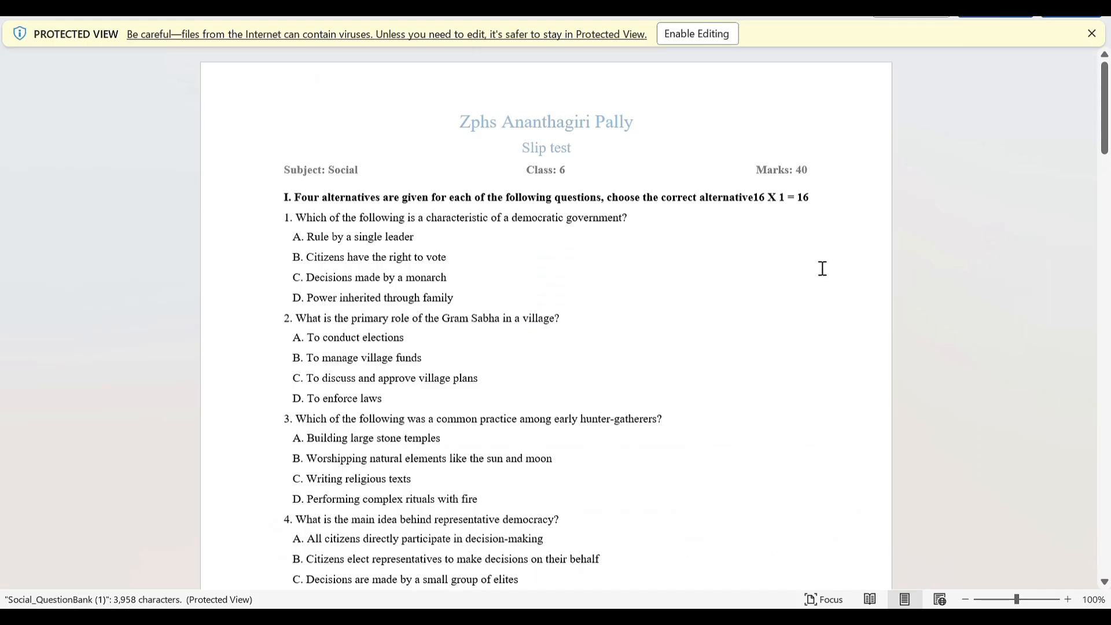
# Enable editing on the downloaded question paper in Word and read through all its sections.
pyautogui.click(722, 35)
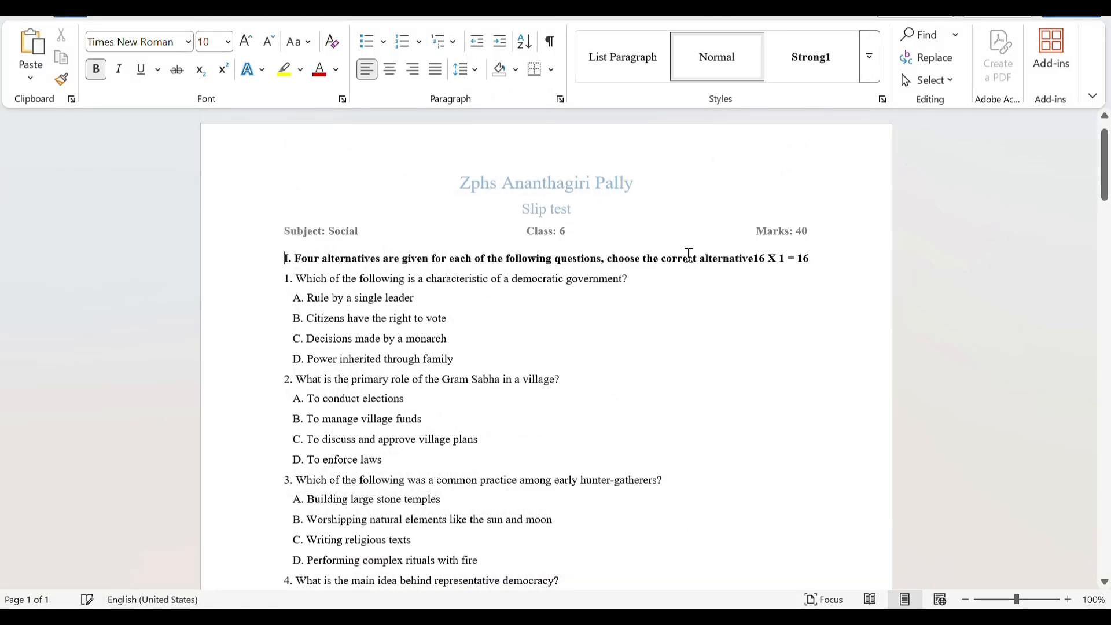
pyautogui.scroll(-15, 688, 289)
pyautogui.scroll(-15, 689, 255)
pyautogui.scroll(20, 689, 255)
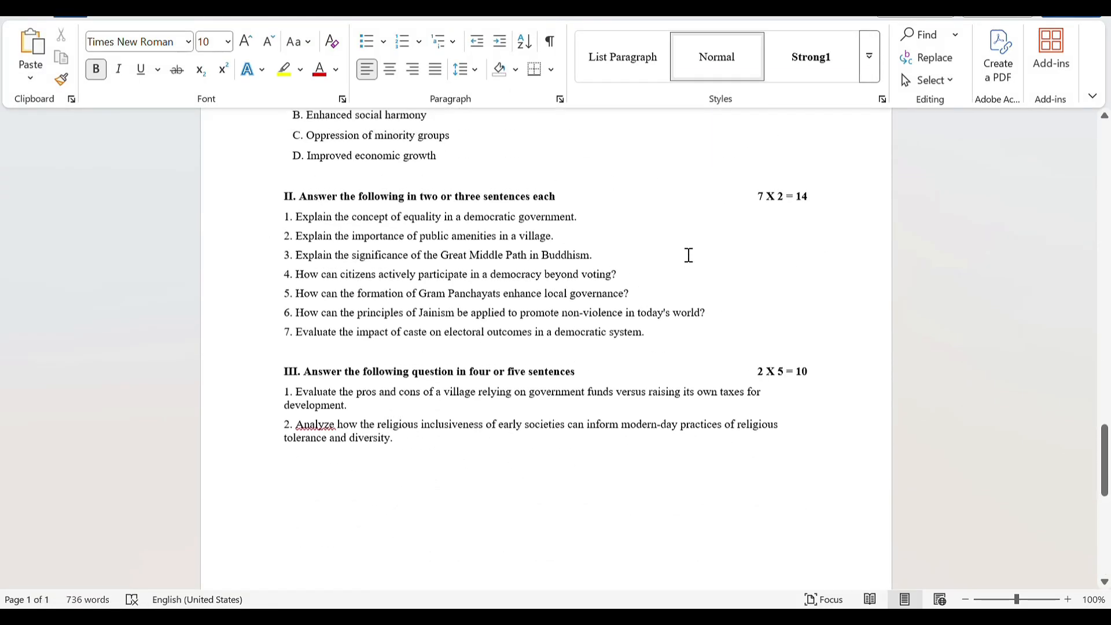
pyautogui.scroll(2, 689, 255)
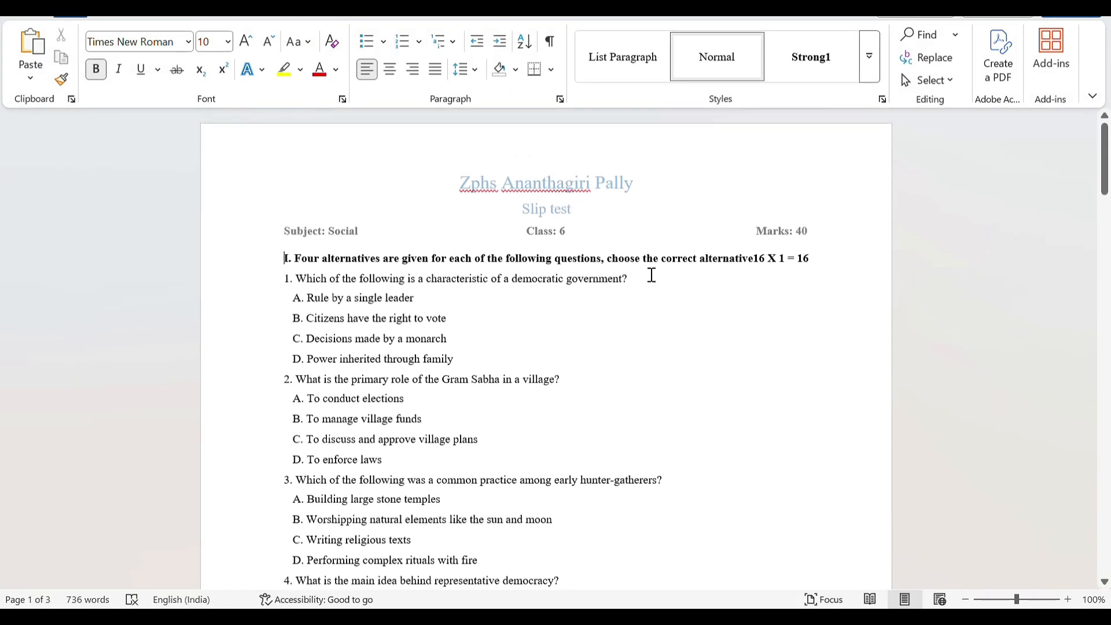